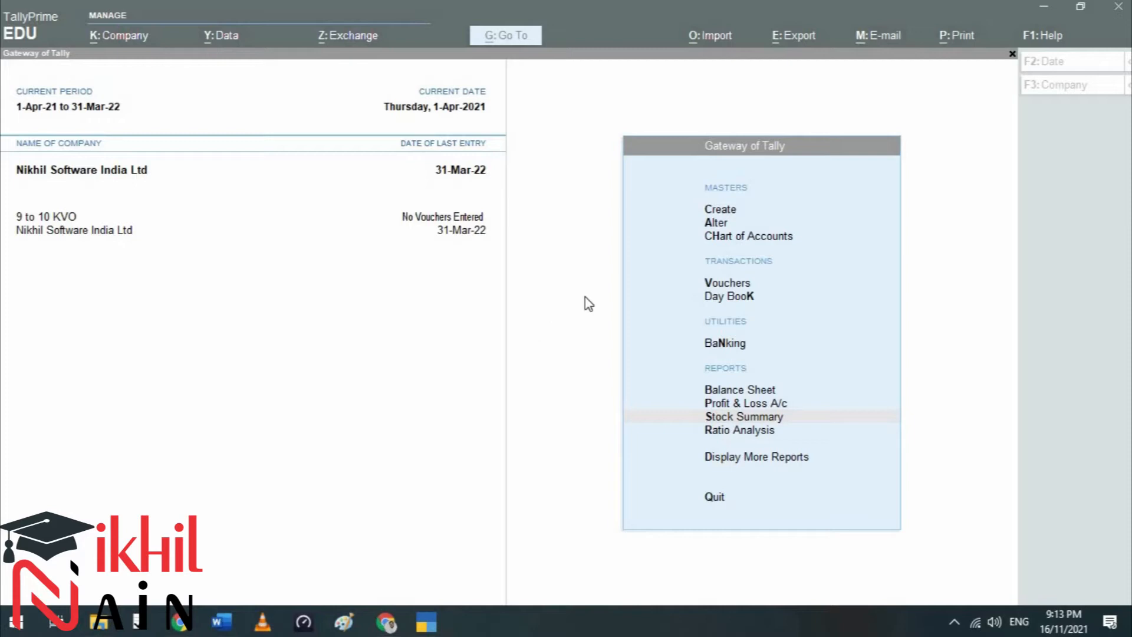
click(630, 293)
key(v)
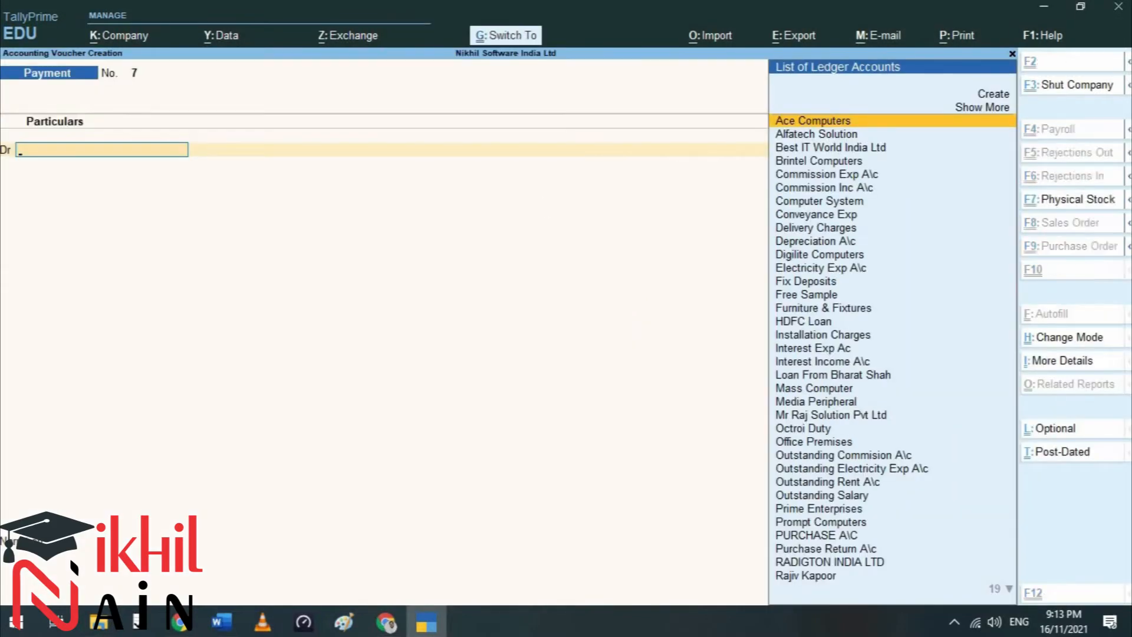
key(Escape)
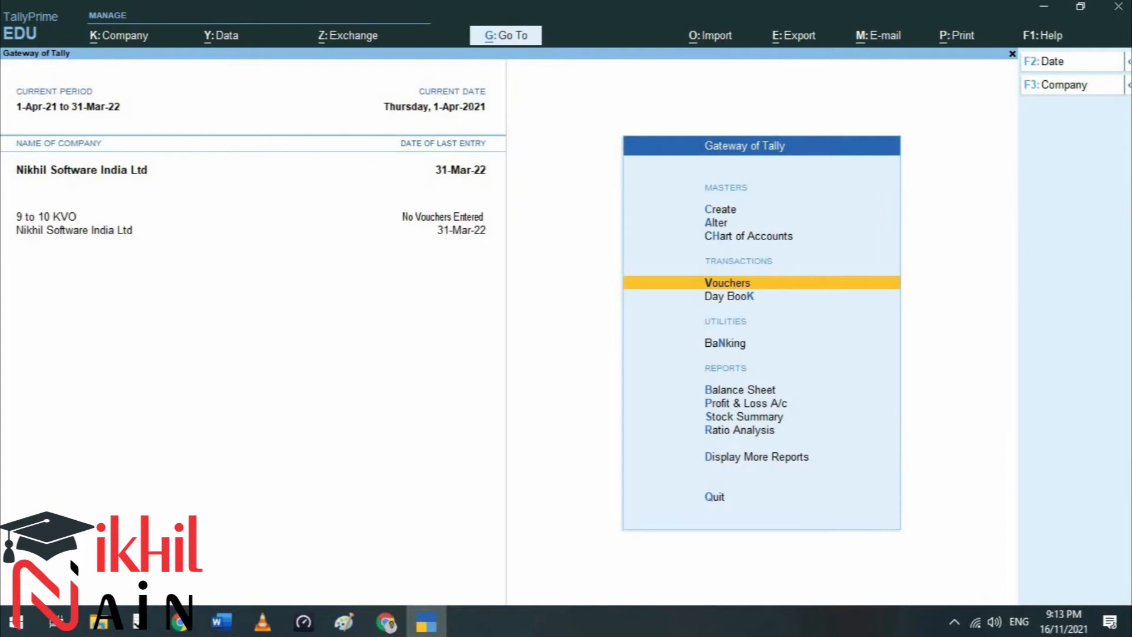
Step: Check the cost centre exercise in Word, and enable cost centres in the company features of Nikhil Software India Ltd in TallyPrime
key(alt+Tab)
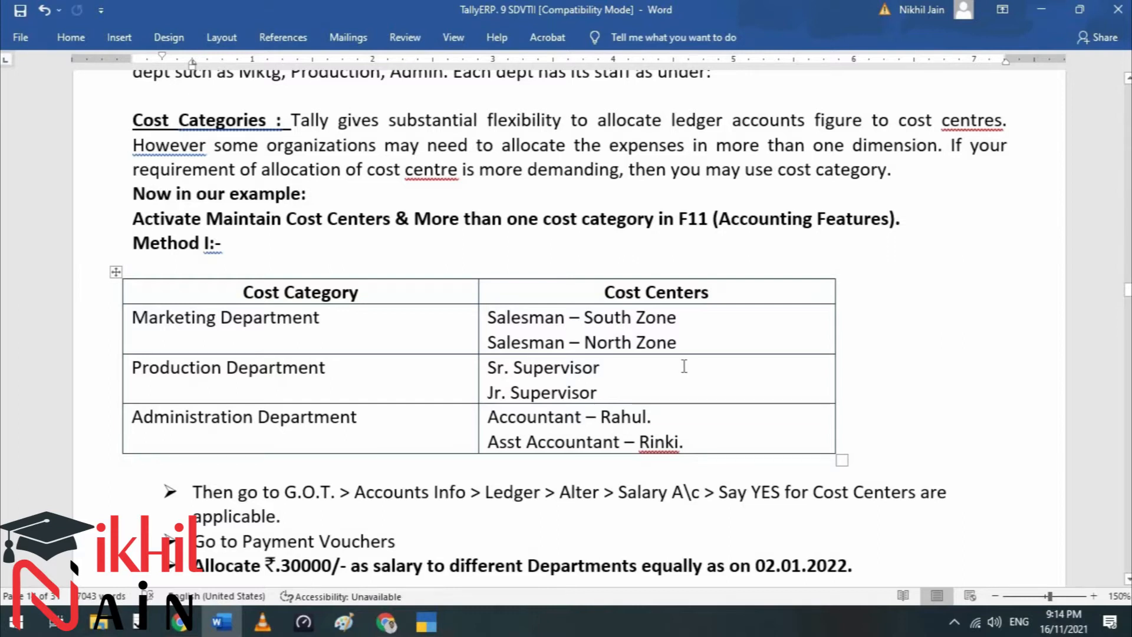
key(alt+Tab)
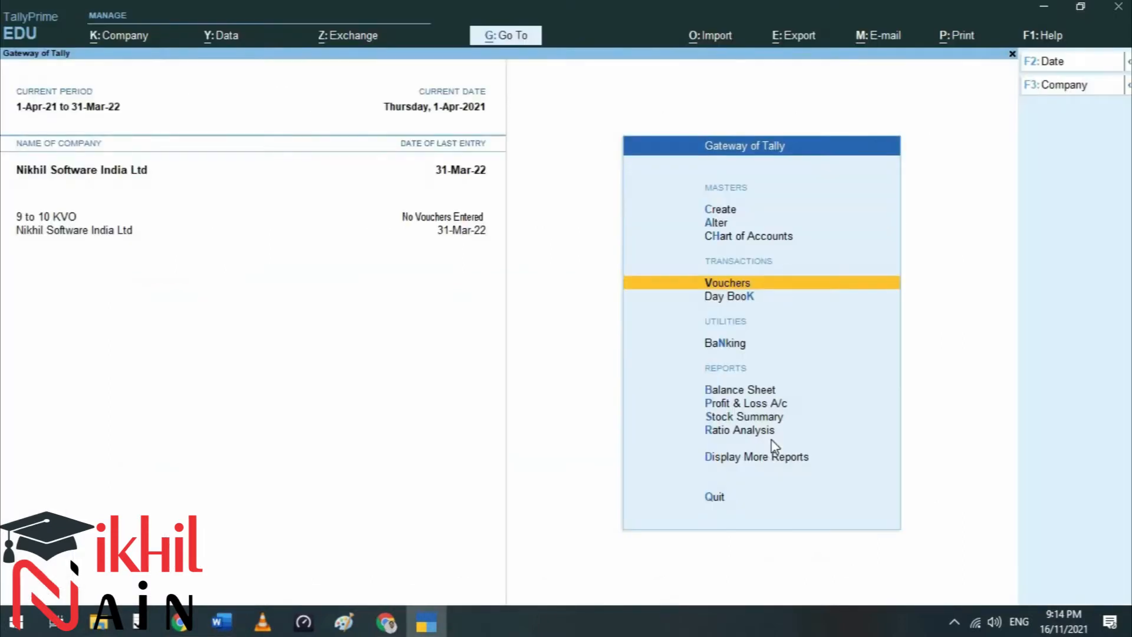
key(F11)
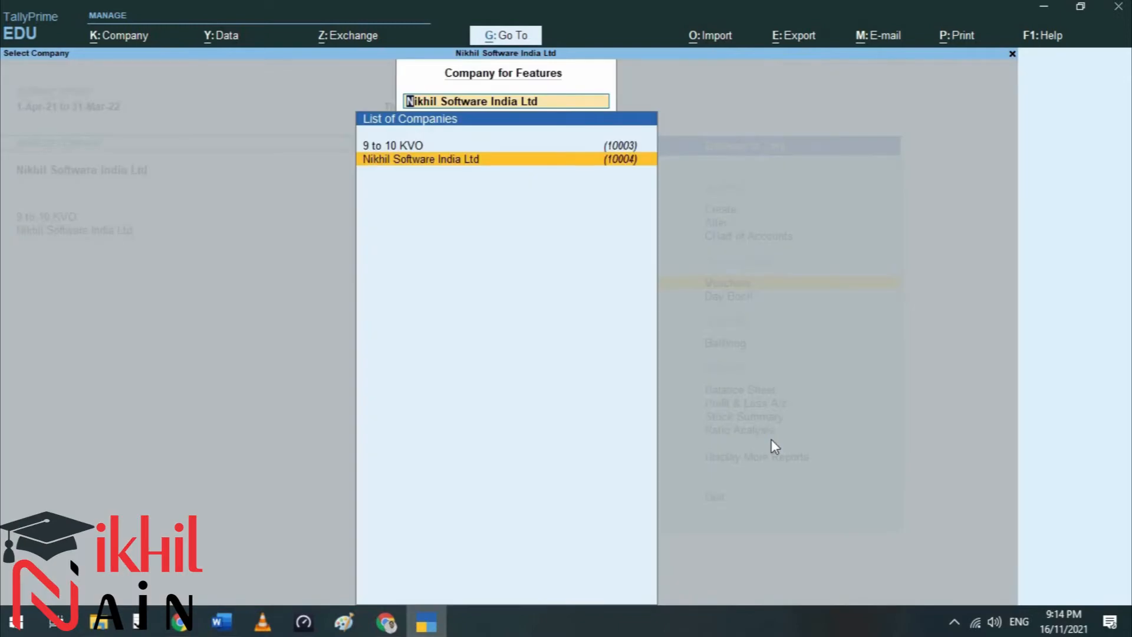
key(Return)
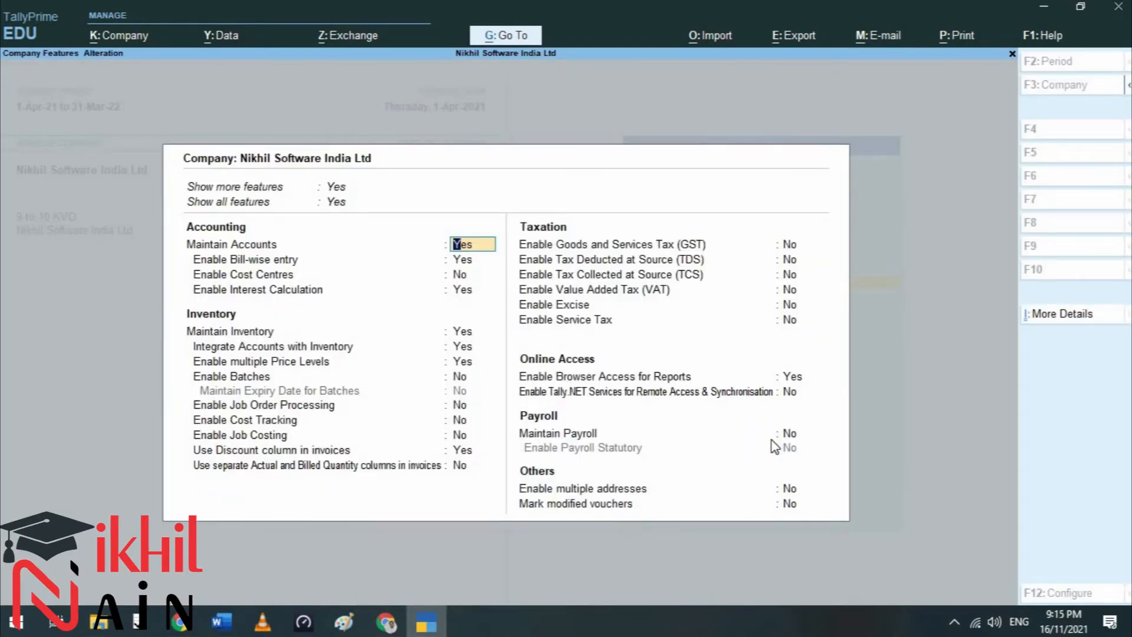
key(Return)
key(Return)
text(yes)
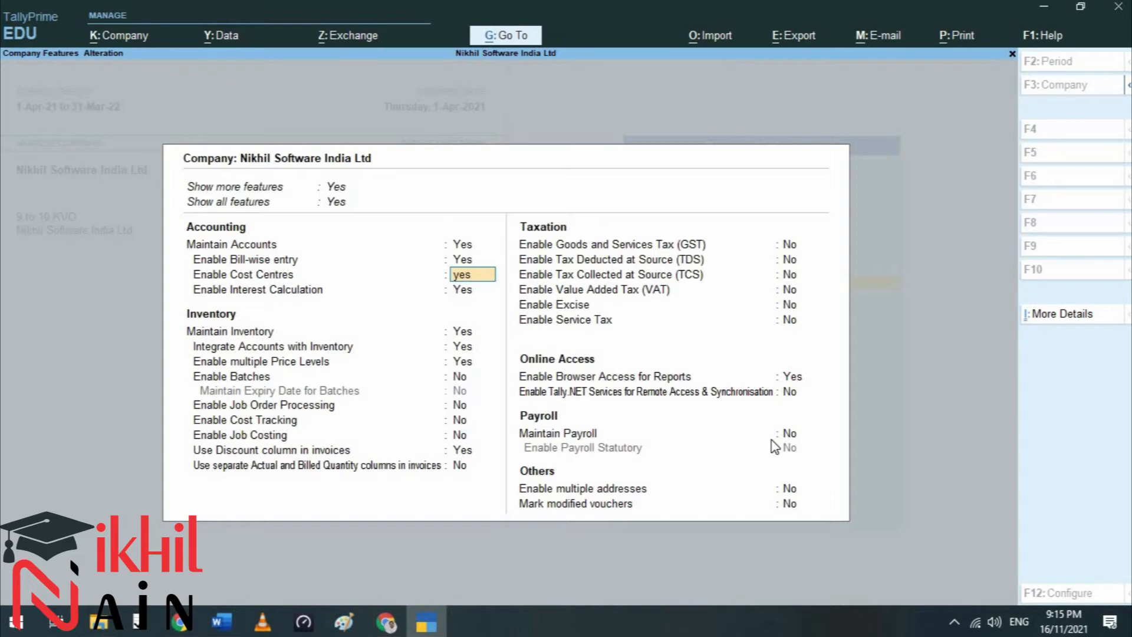
key(ctrl+a)
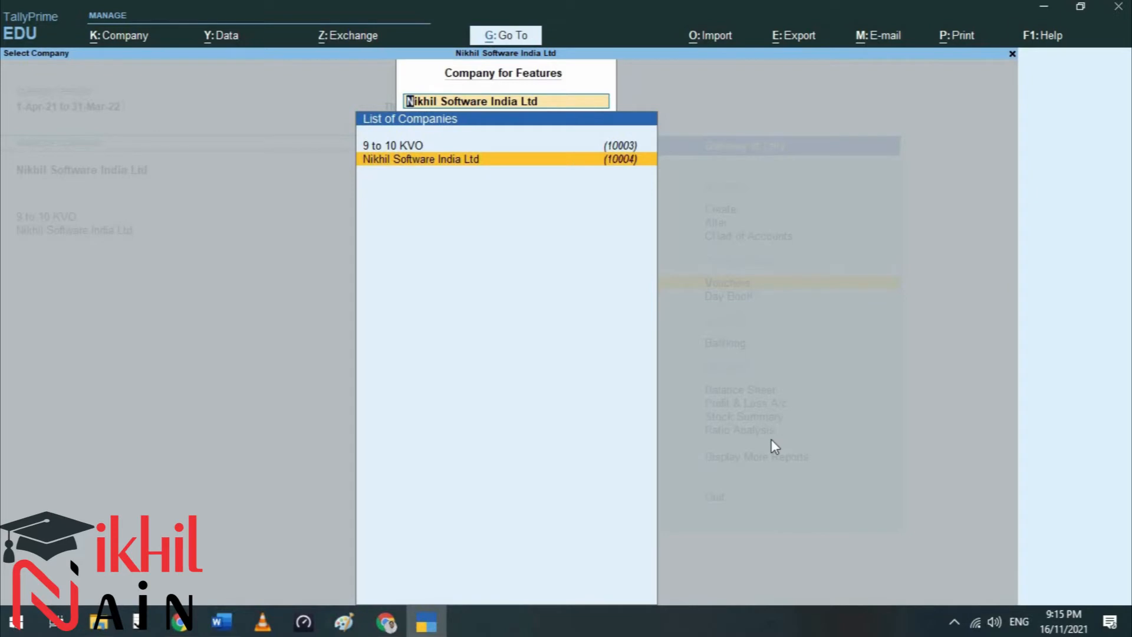
key(Escape)
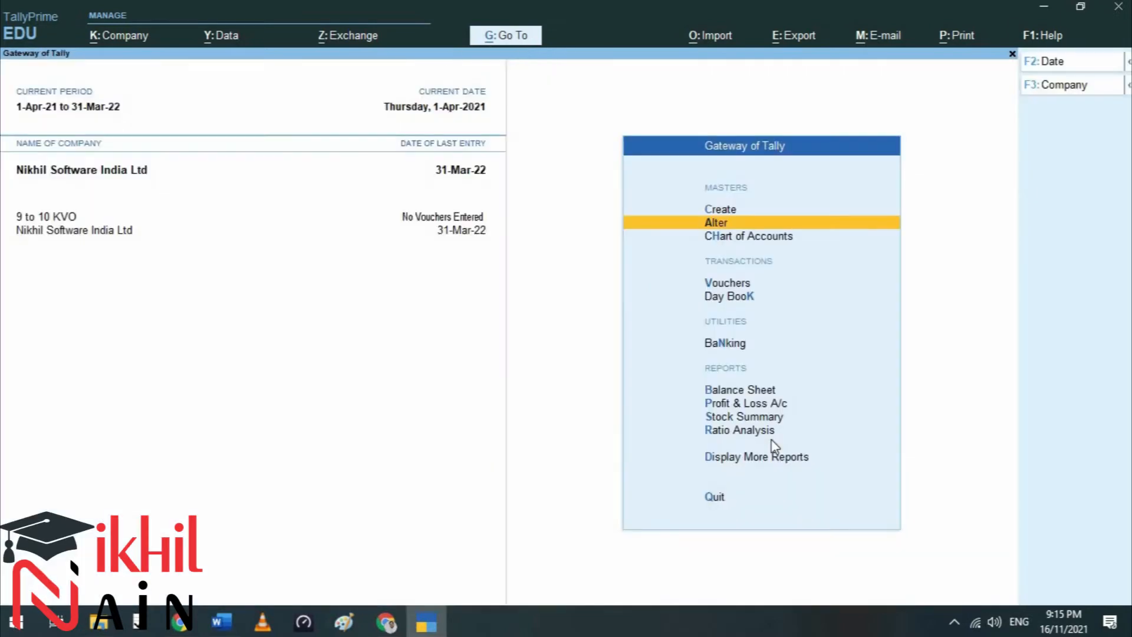
Step: Start creating a master, expand the list to show more master types, and highlight Cost Category
key(Up)
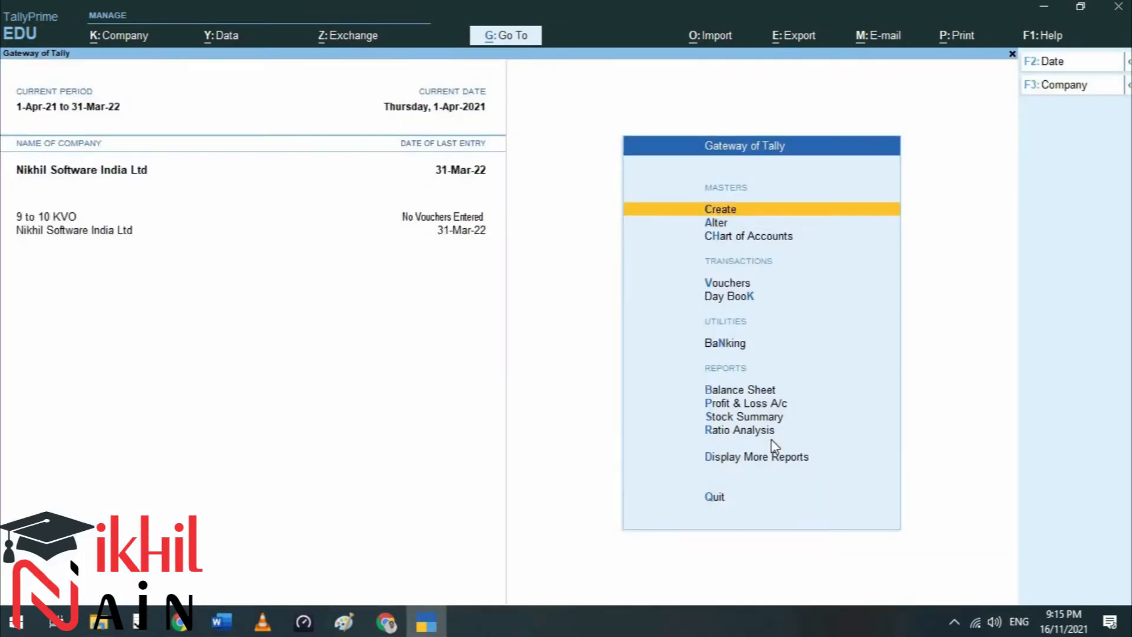
key(Return)
key(Up)
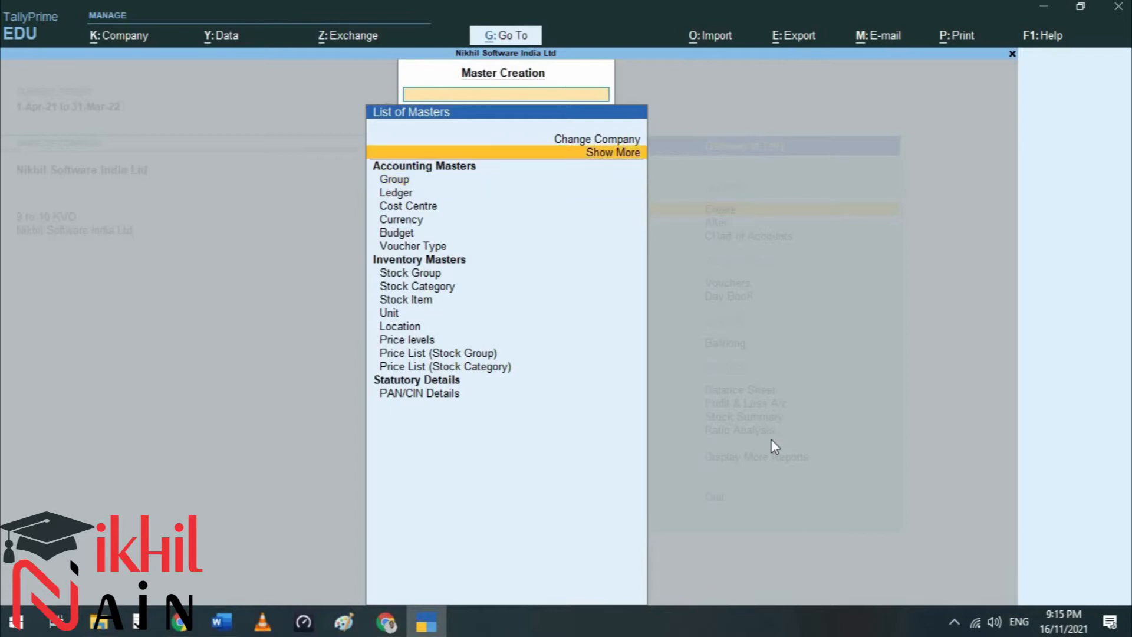
key(Return)
key(Down)
key(Down)
key(Down)
key(Down)
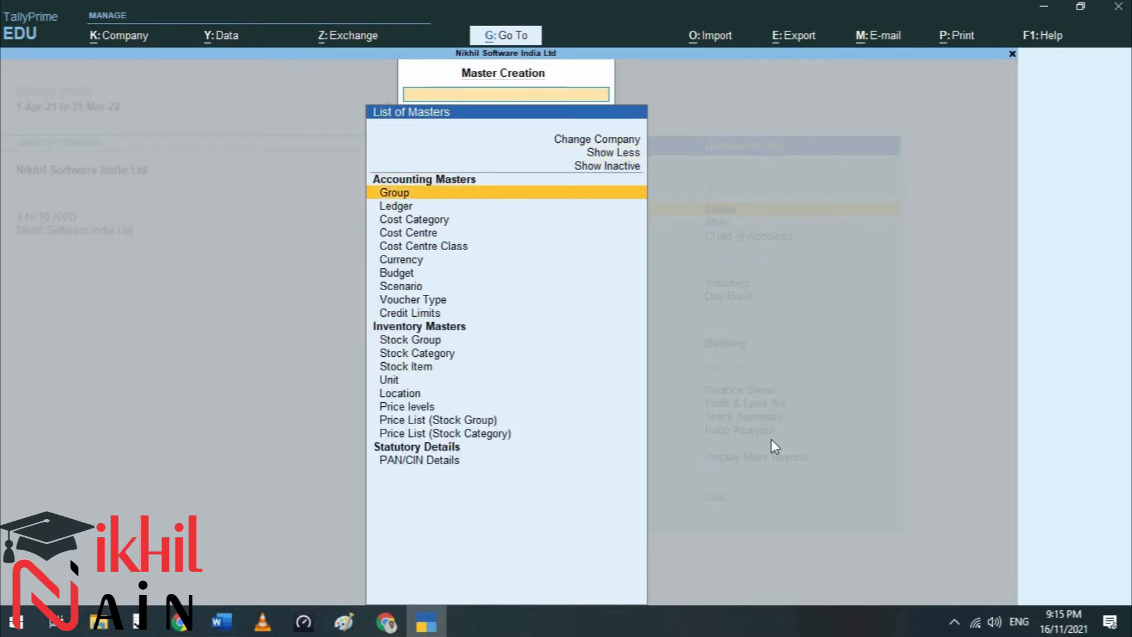
key(Down)
key(Down)
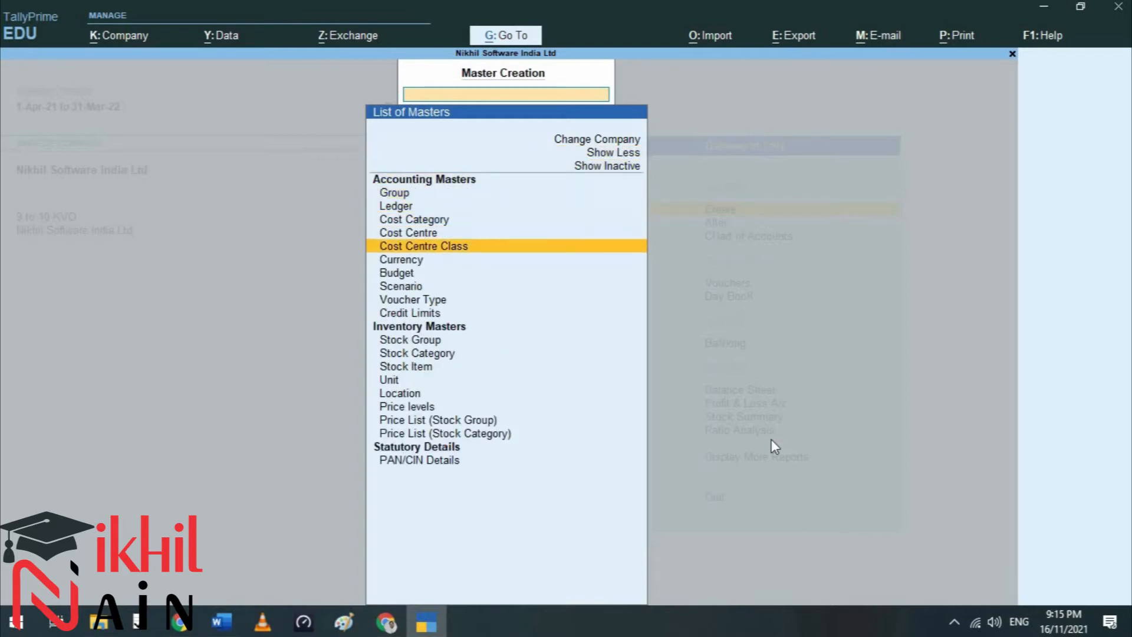
key(Up)
key(Up)
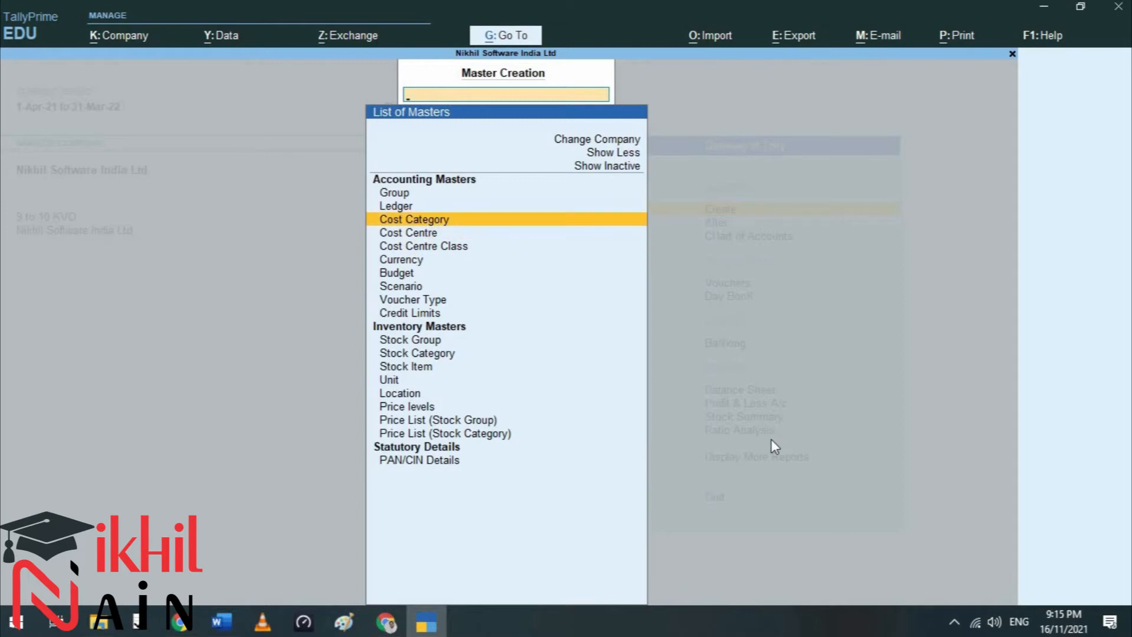
Step: Check the department table in Word, and create a new cost category named Marketing Dep. in TallyPrime with the default allocation settings
key(alt+Tab)
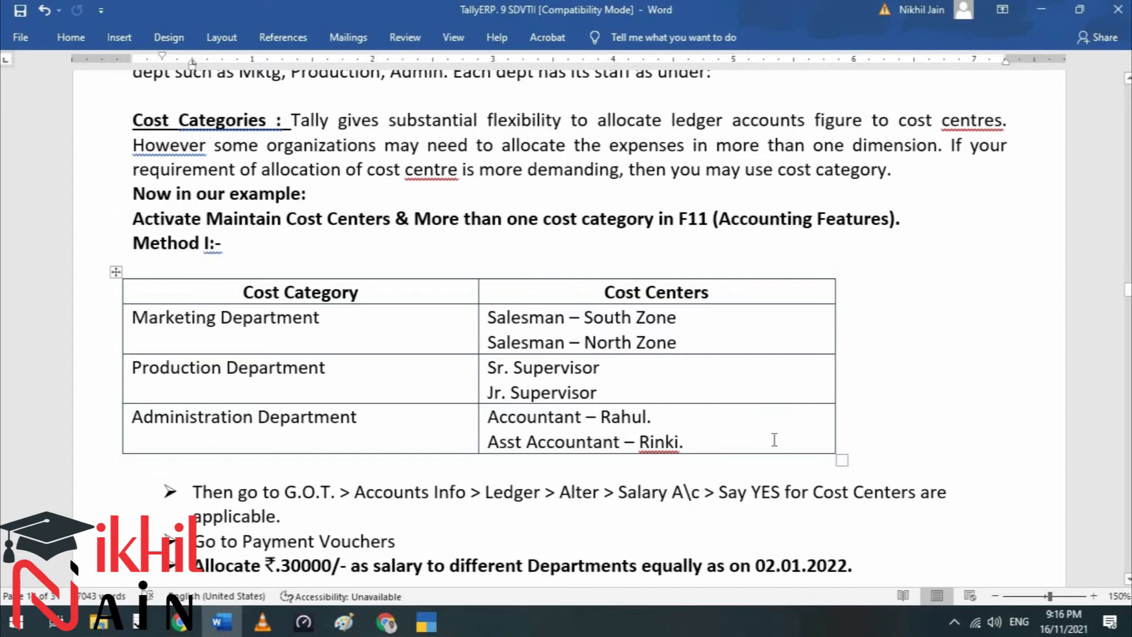
key(alt+Tab)
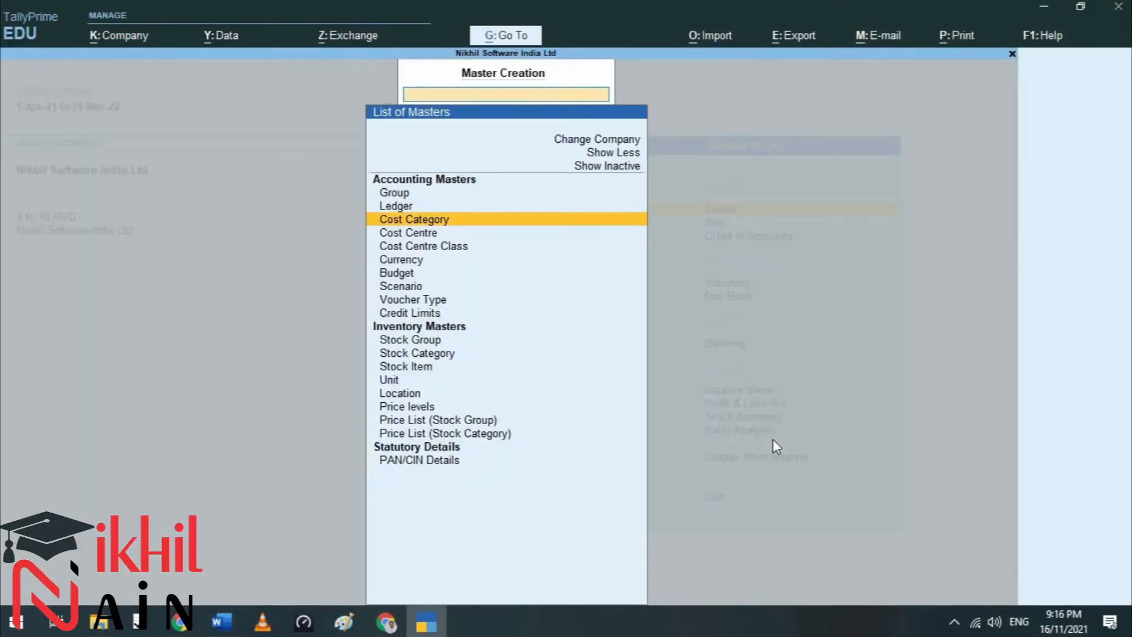
key(Return)
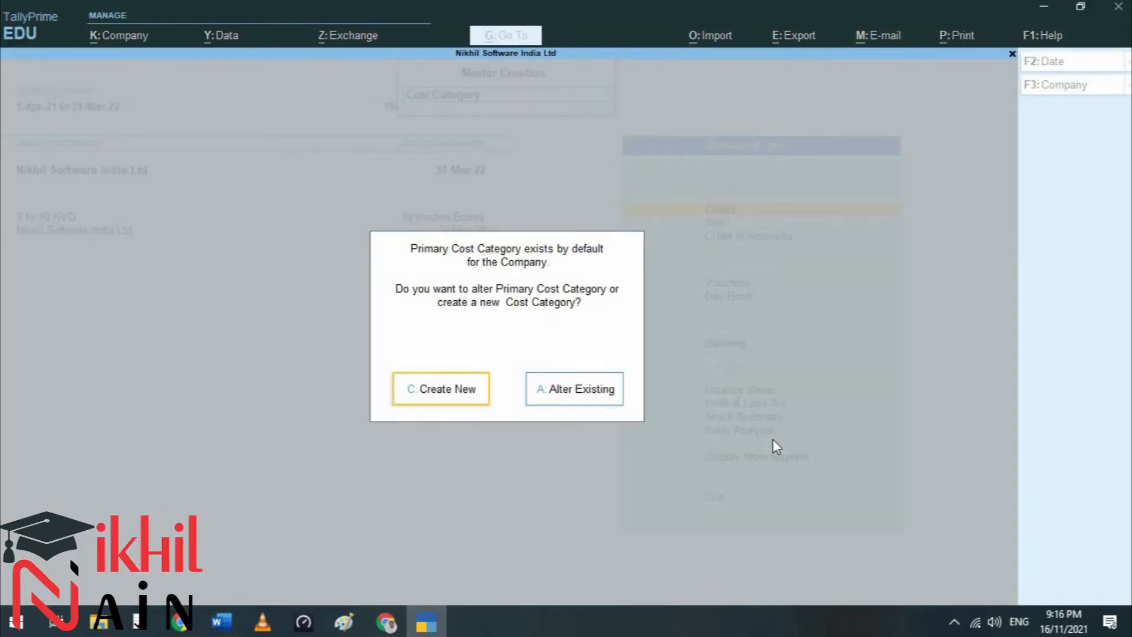
key(Return)
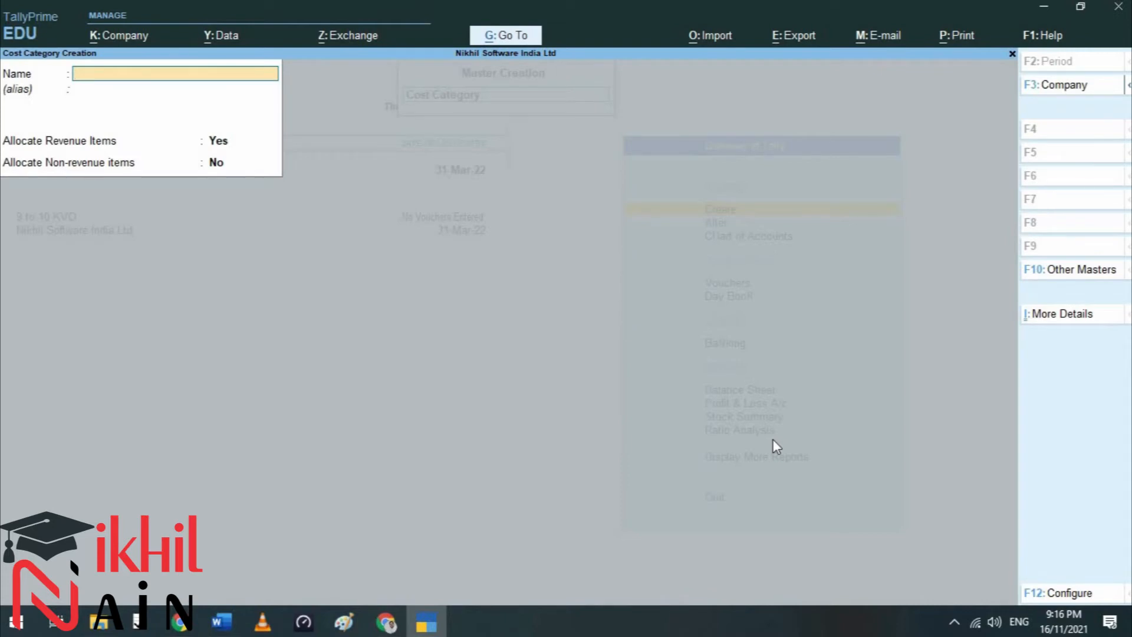
text(Marketing Dep.)
key(Return)
key(Return)
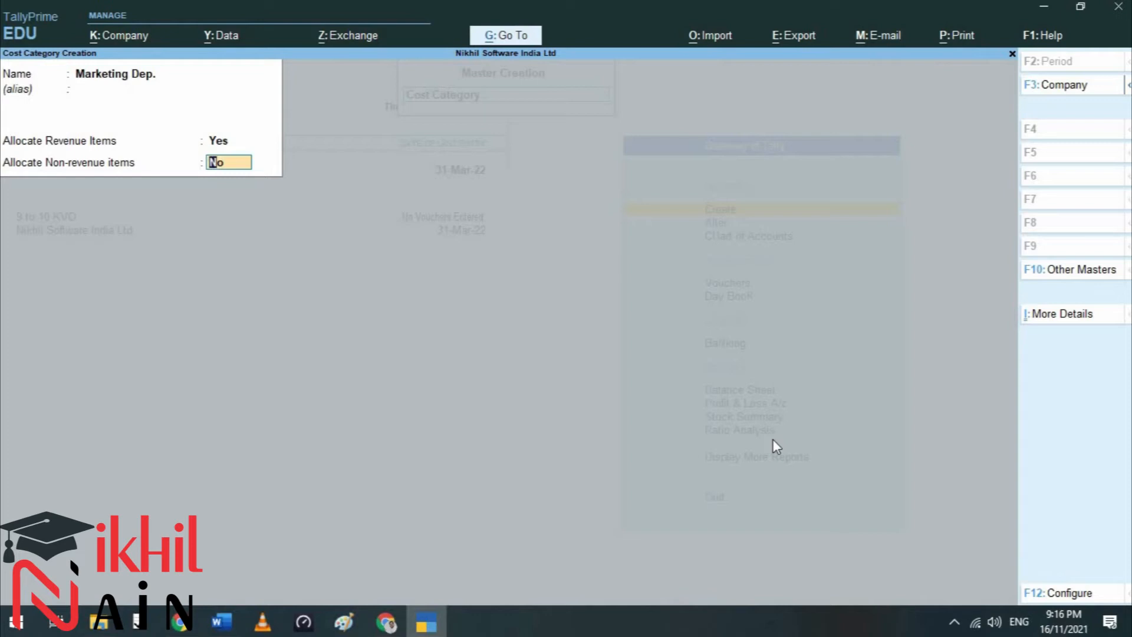
key(Return)
Step: Create a cost category named Production Dep. with the default allocation settings
text(Produc)
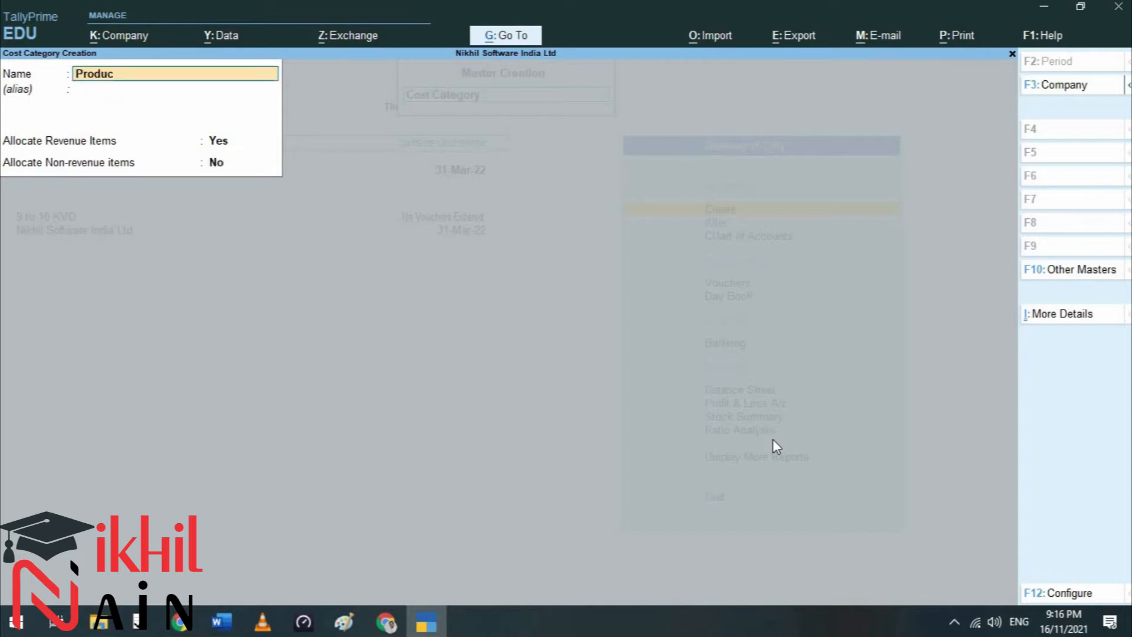
text(tion Dep.)
key(Return)
key(ctrl+a)
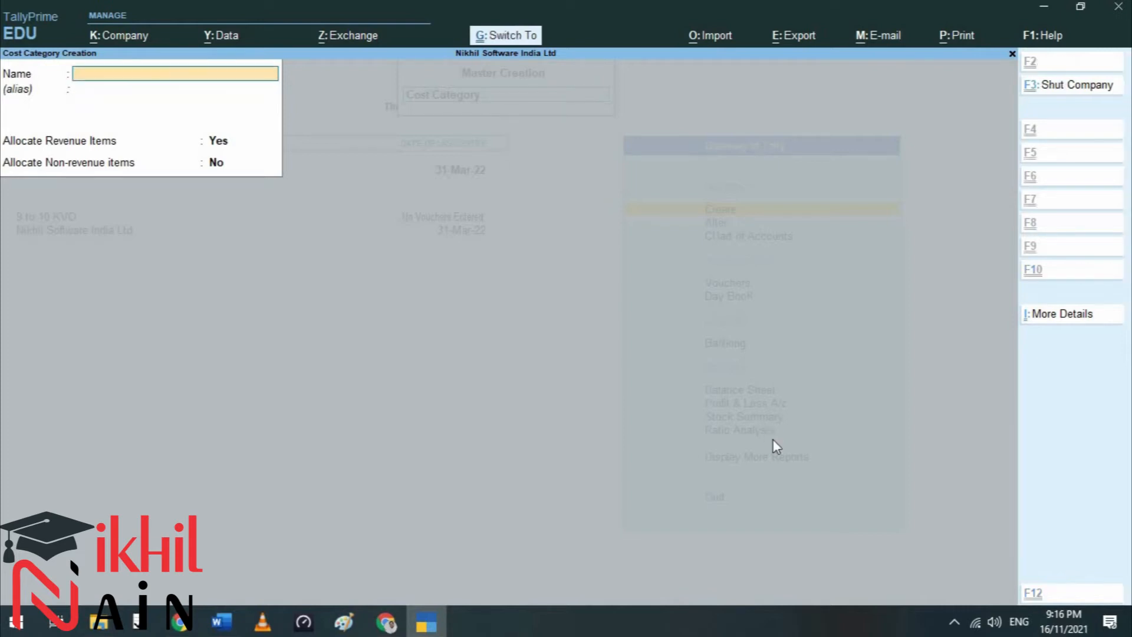
Step: Create a cost category named Admnistration Dep. with the default allocation settings and leave cost category creation
text(Admni)
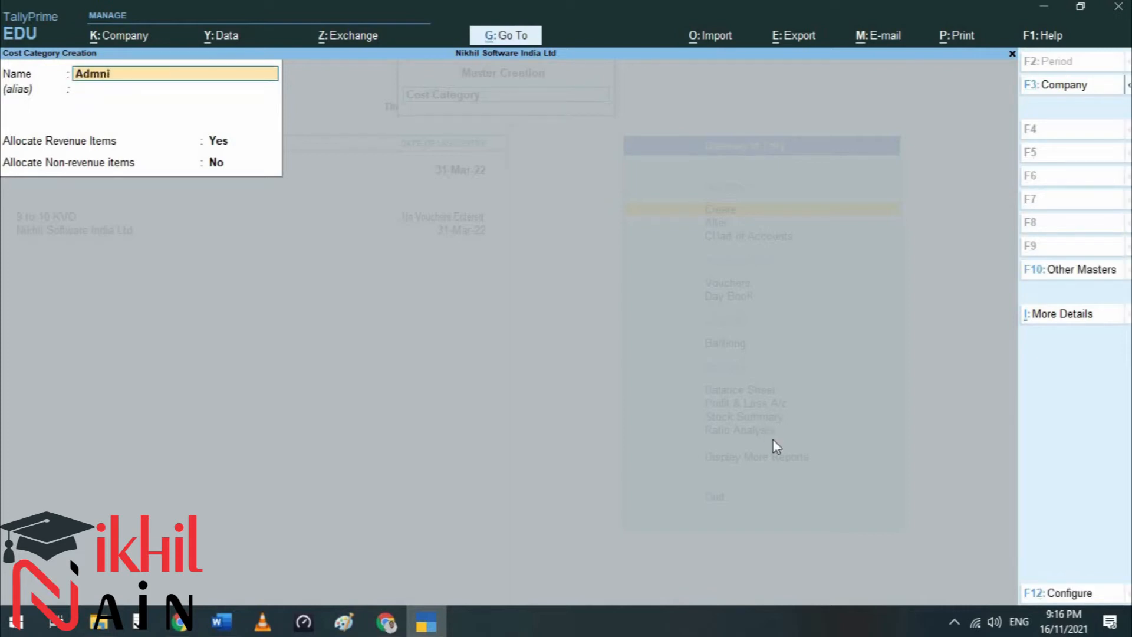
text(stration Dep.)
key(Return)
key(Return)
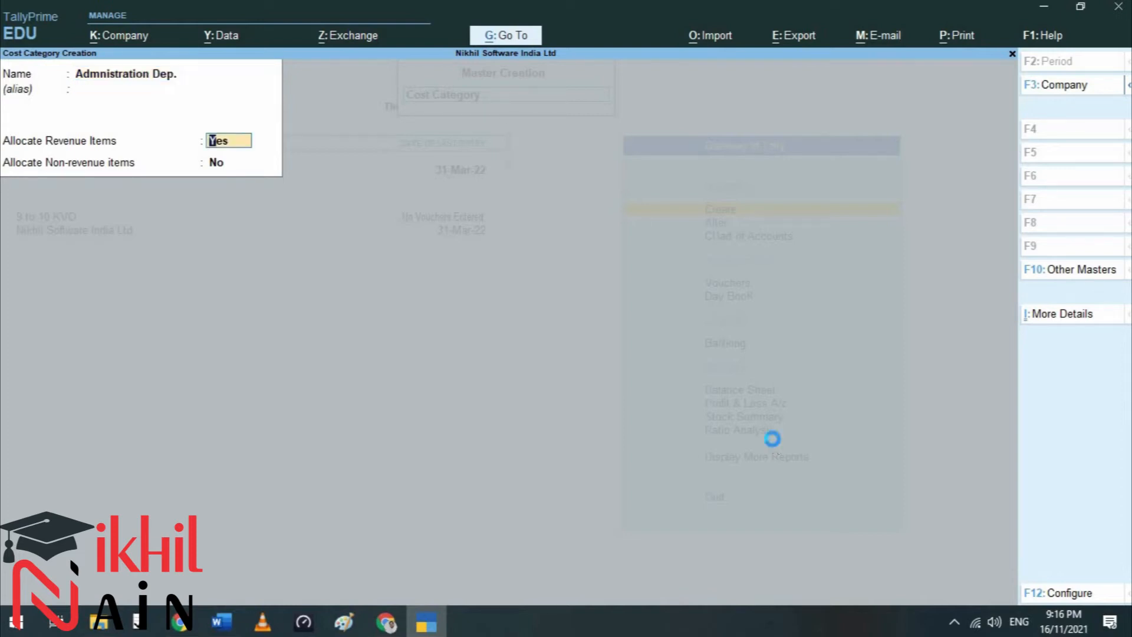
key(ctrl+a)
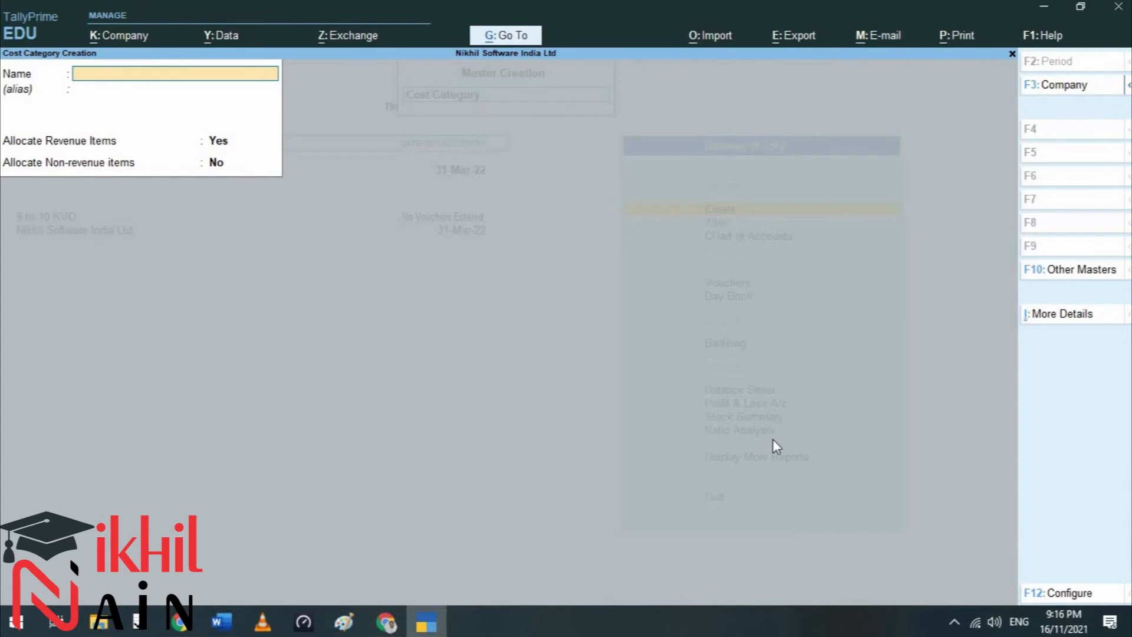
key(ctrl+q)
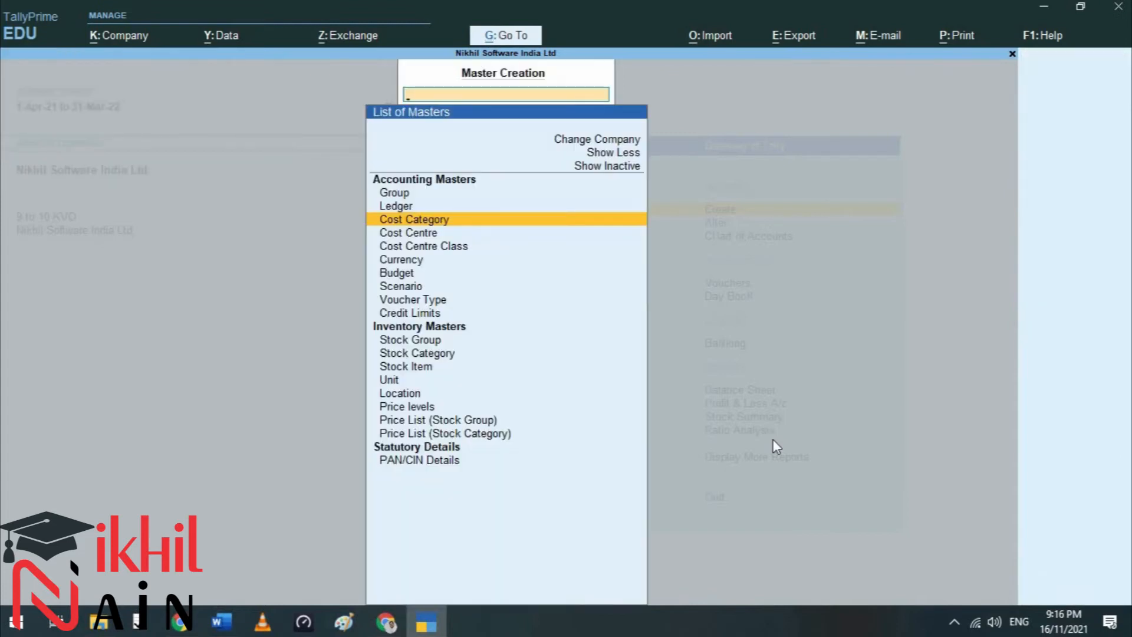
Step: Create a cost centre named Salesman South Zone in the Marketing Dep. category, under Primary
key(Down)
key(Return)
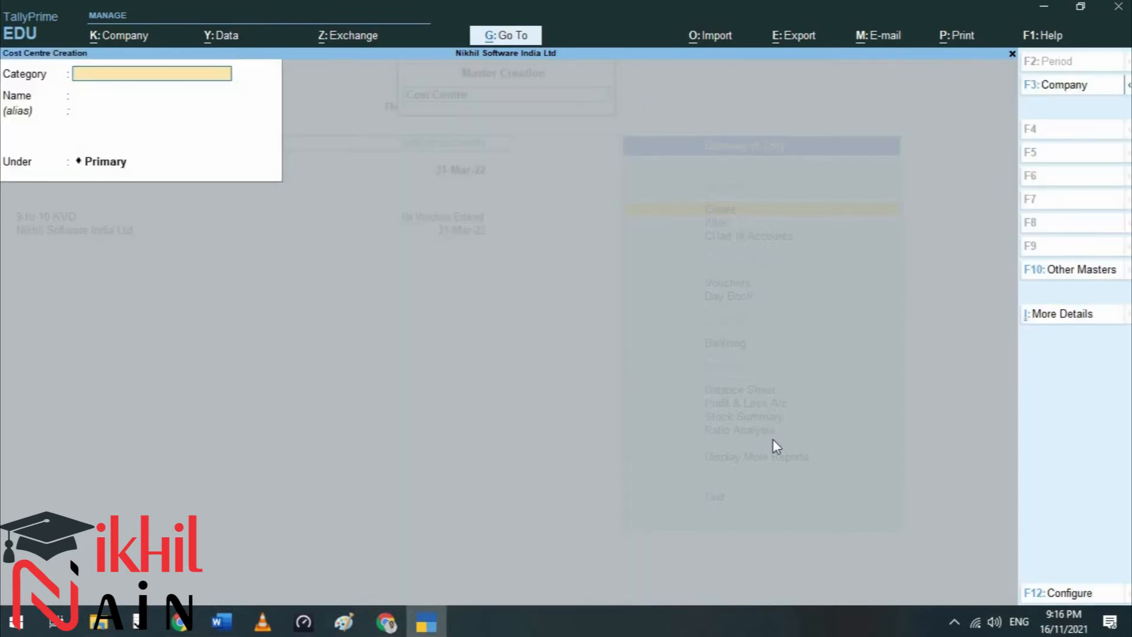
key(Down)
key(Down)
key(Return)
text(Salesman South Zone)
key(Return)
key(Return)
key(Return)
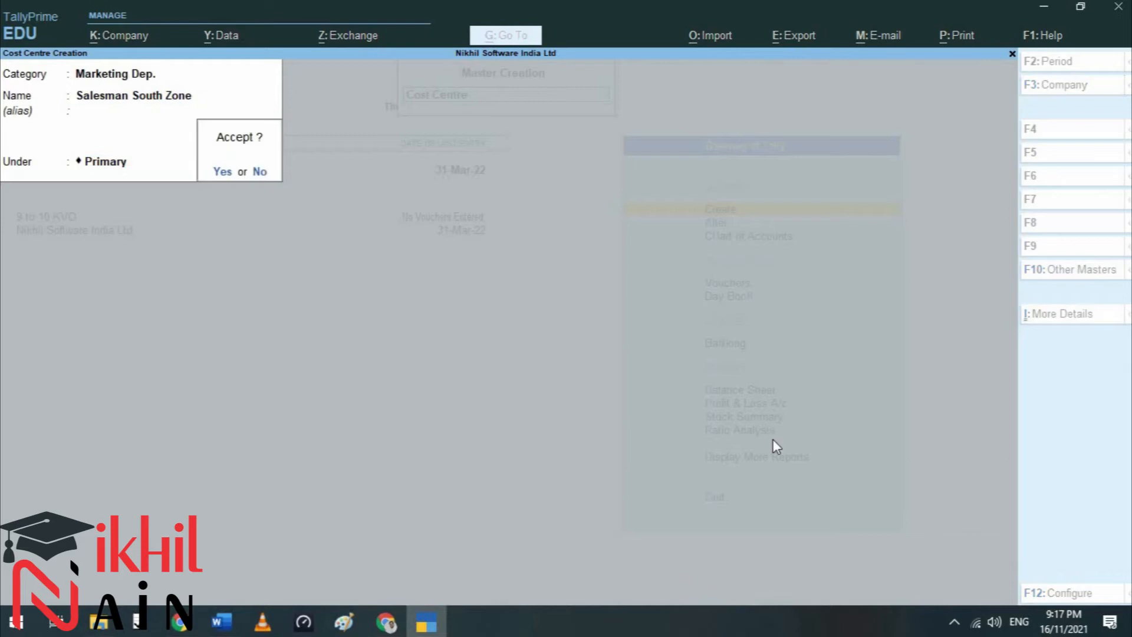
key(Return)
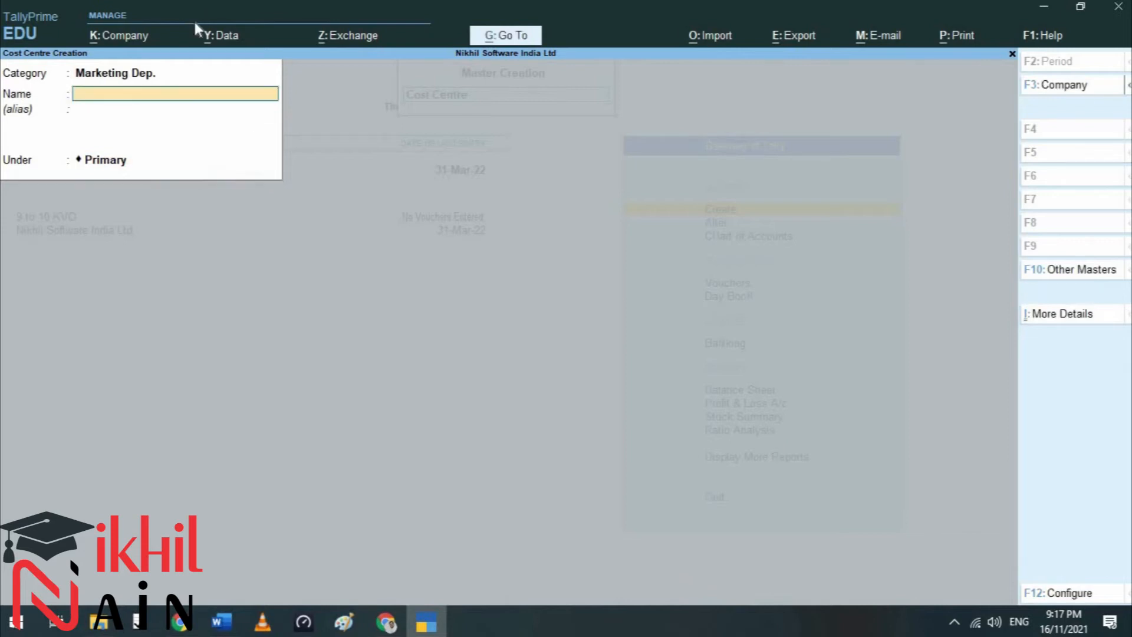
Step: Create a second Marketing Dep. cost centre named Salesman North Zone, under Primary
text(Salesman North Zone)
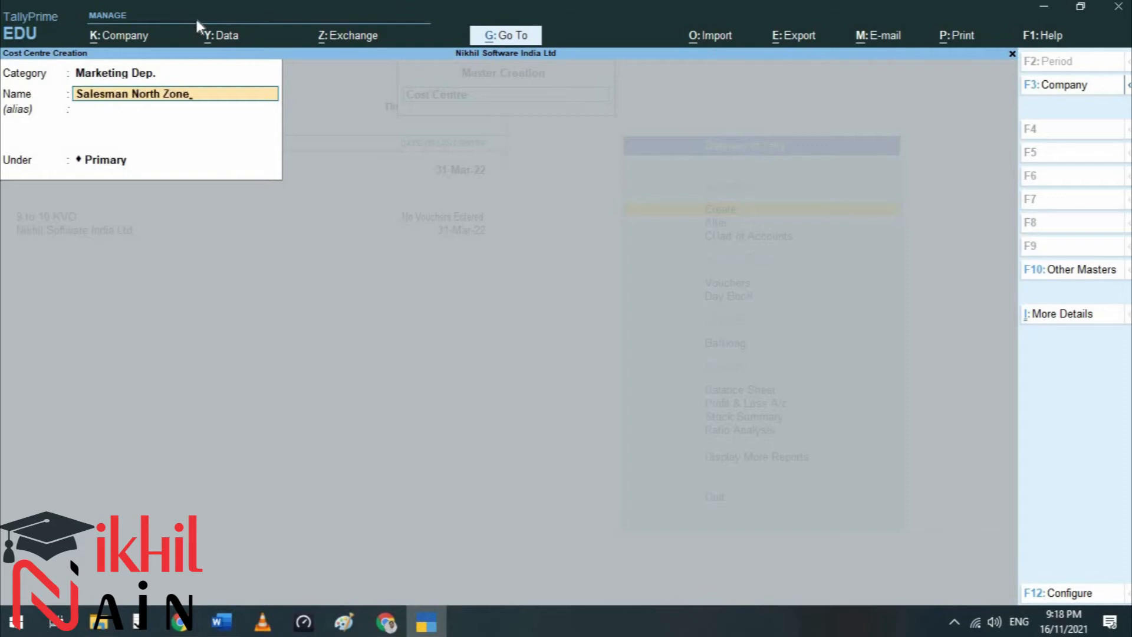
key(Return)
key(Return)
key(Return)
key(Return)
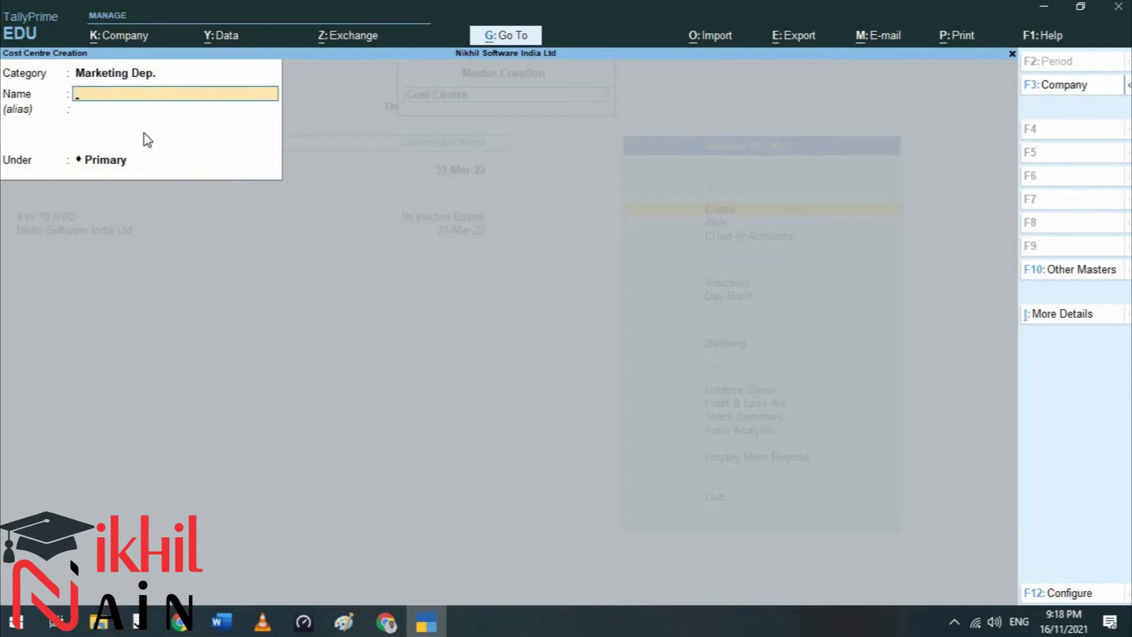
Step: Change the category to Production Dep. and create a cost centre named Sr Supervisor under Primary
key(BackSpace)
key(BackSpace)
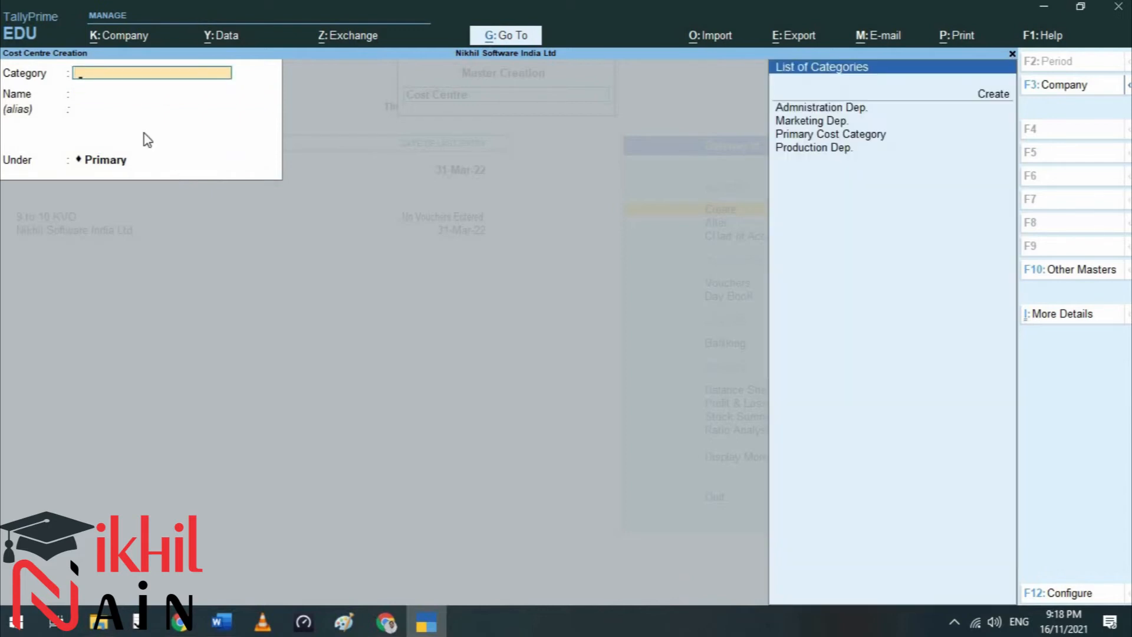
key(Down)
key(Down)
key(Down)
key(Down)
key(Down)
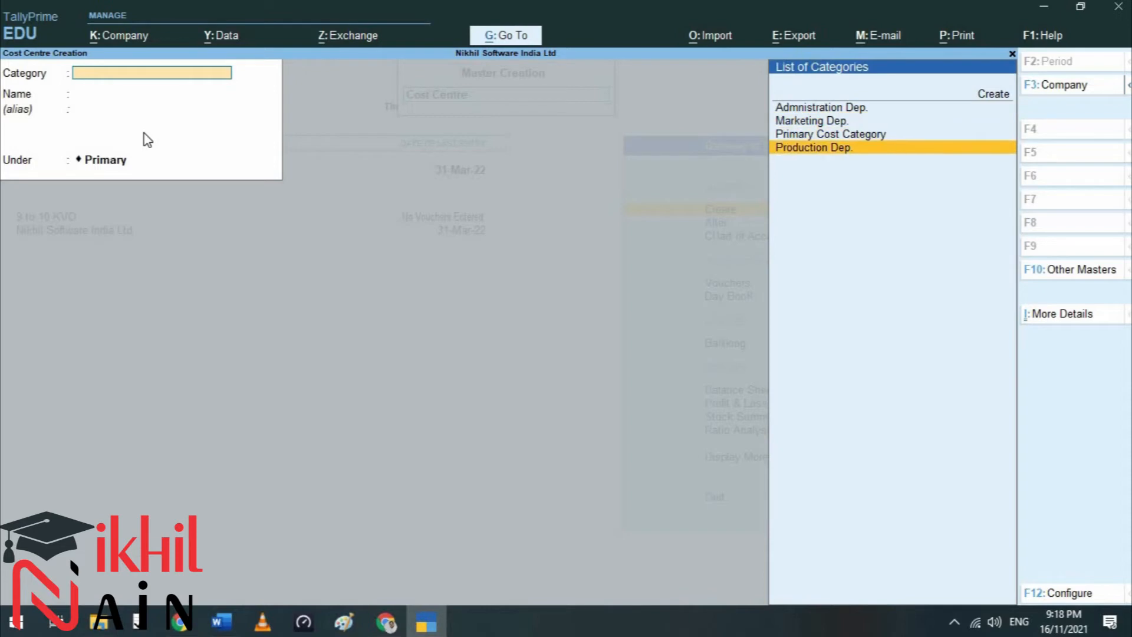
key(Return)
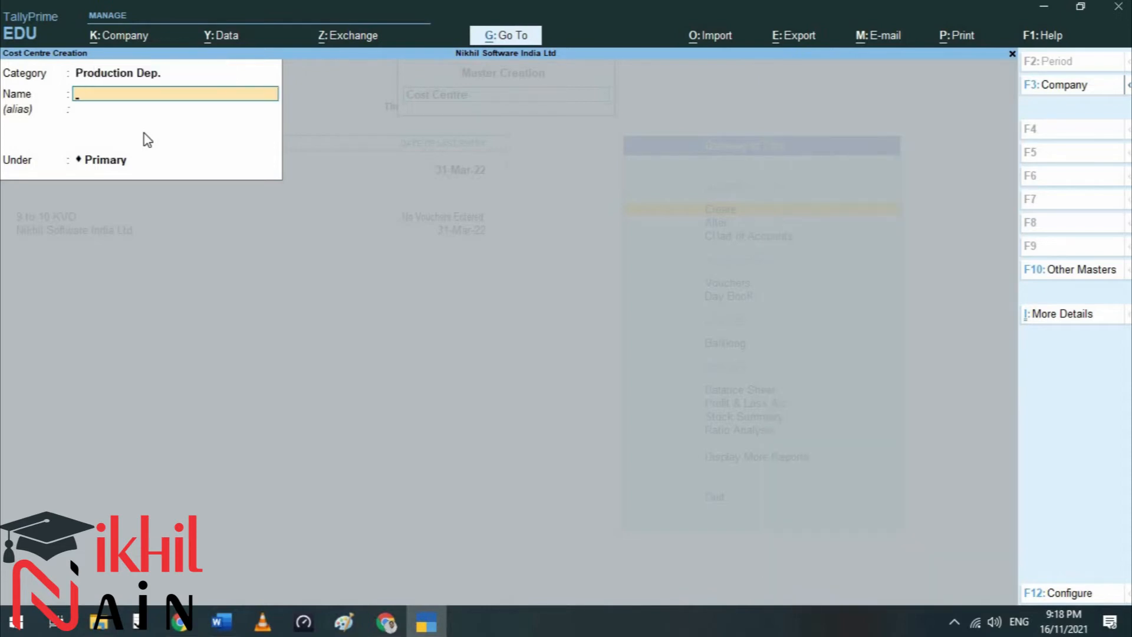
text(Sr Supervisor)
key(Return)
key(Return)
key(Return)
key(Return)
Step: Create a second Production Dep. cost centre named Jr Supervisor, under Primary
text(Jr Superivsor)
key(BackSpace)
key(BackSpace)
key(BackSpace)
key(BackSpace)
key(BackSpace)
text(visor)
key(Return)
key(Return)
key(Return)
Step: Change the category to Admnistration Dep. and create a cost centre under Primary, named Accountant followed by the accountant's first name
key(BackSpace)
key(BackSpace)
key(Down)
key(Down)
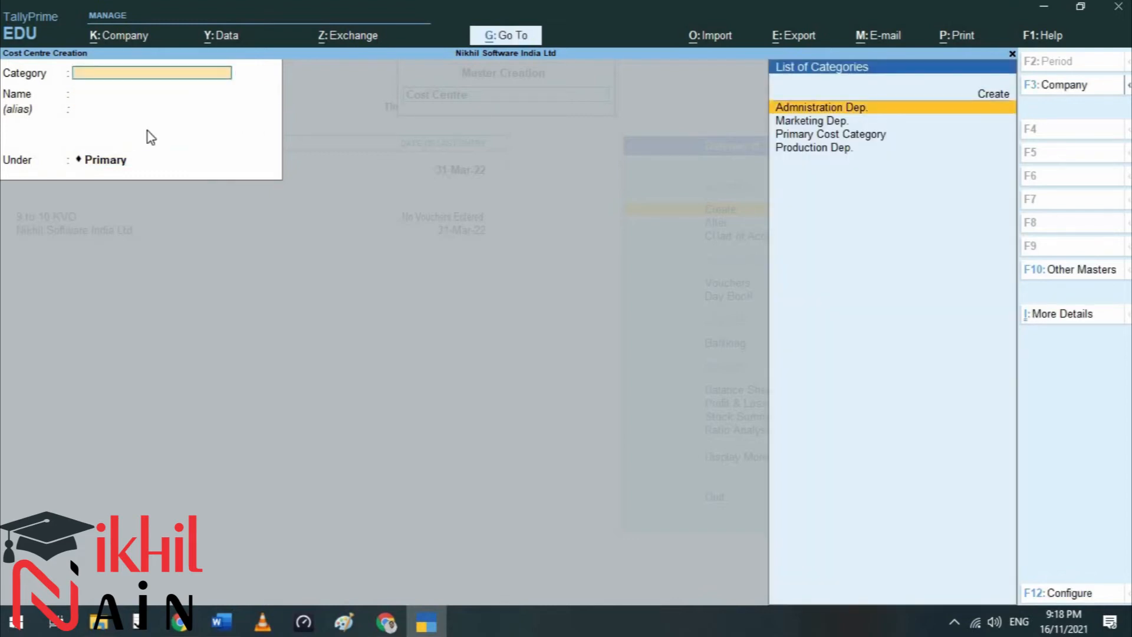
key(Return)
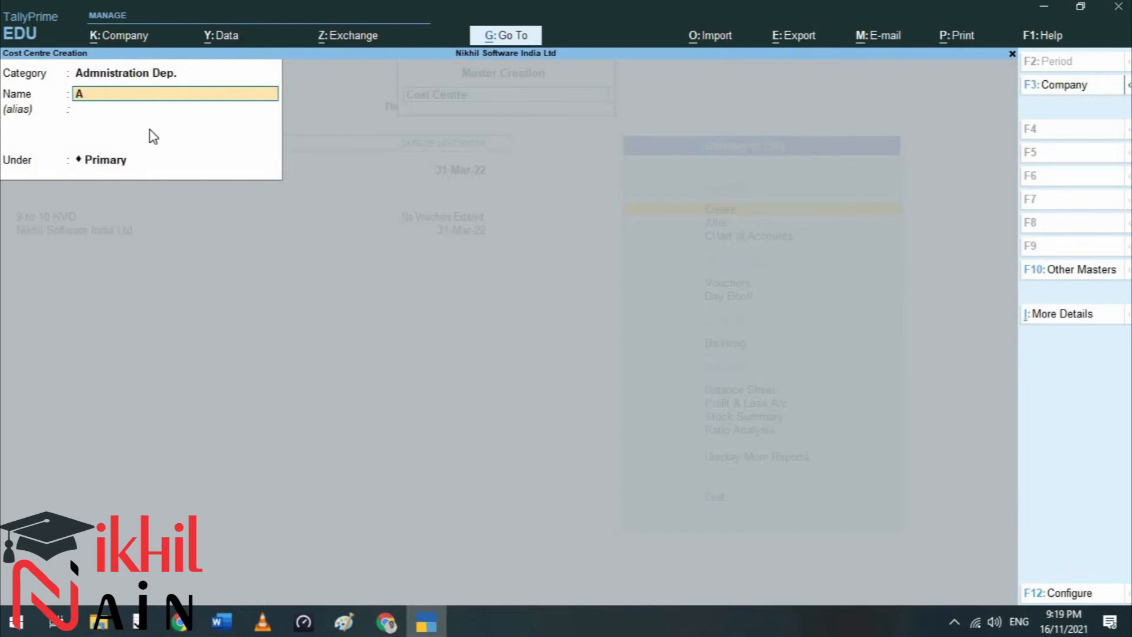
text(ccountant Rahul)
key(Return)
key(Return)
key(Return)
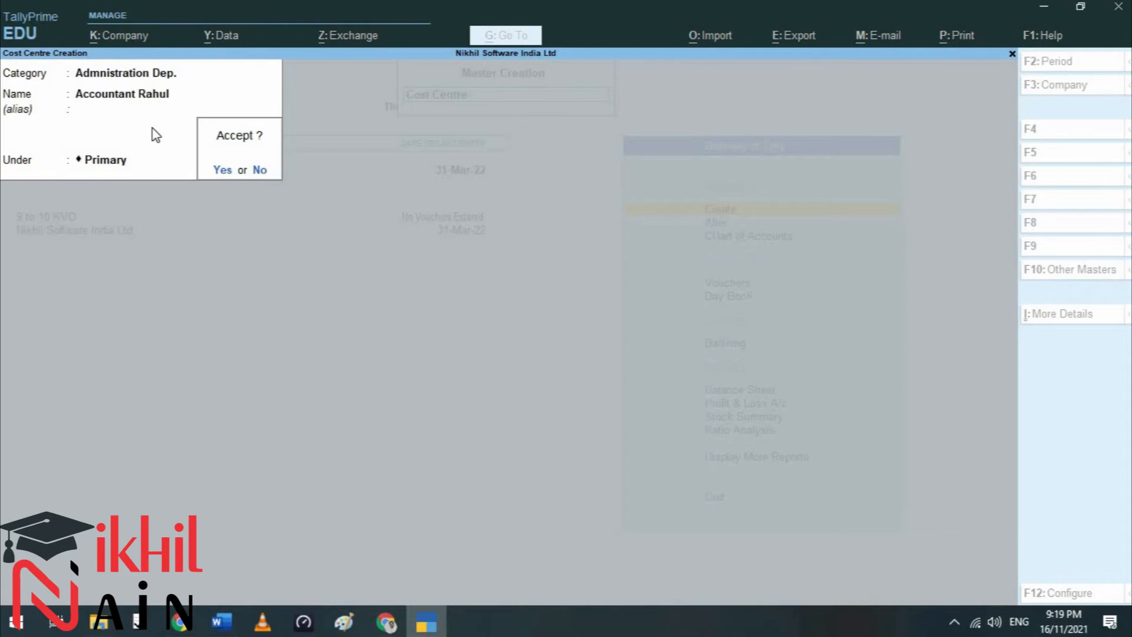
key(Return)
Step: Create a second Admnistration Dep. cost centre under Primary, named Asst Accountant plus the assistant's first name, and return to the Gateway of Tally
text(Asst)
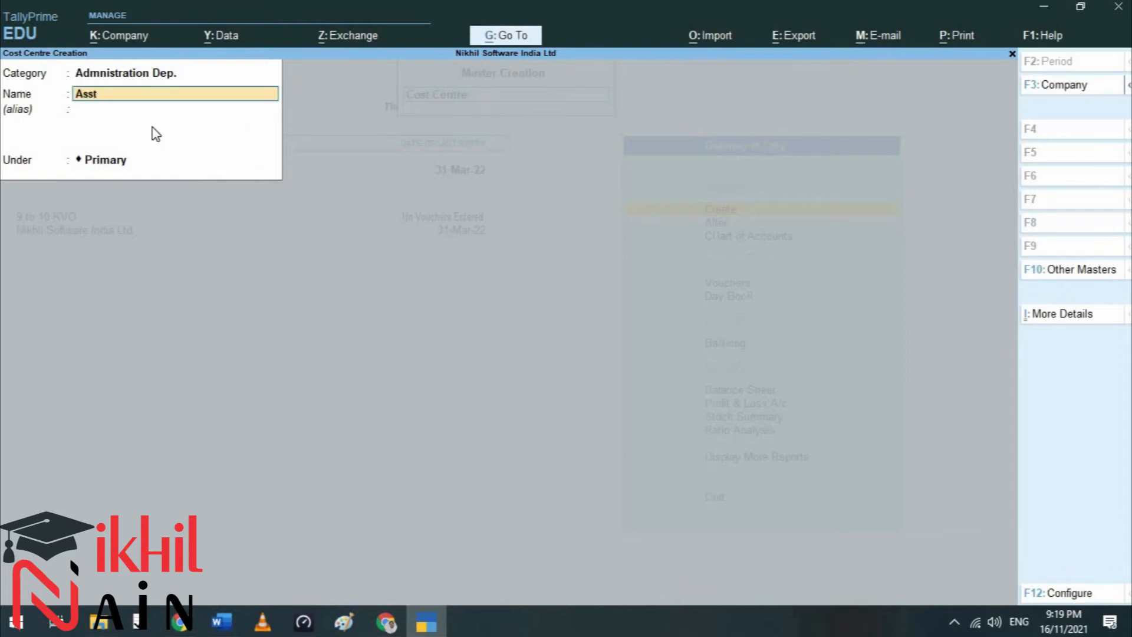
text( Accountant Rinki\)
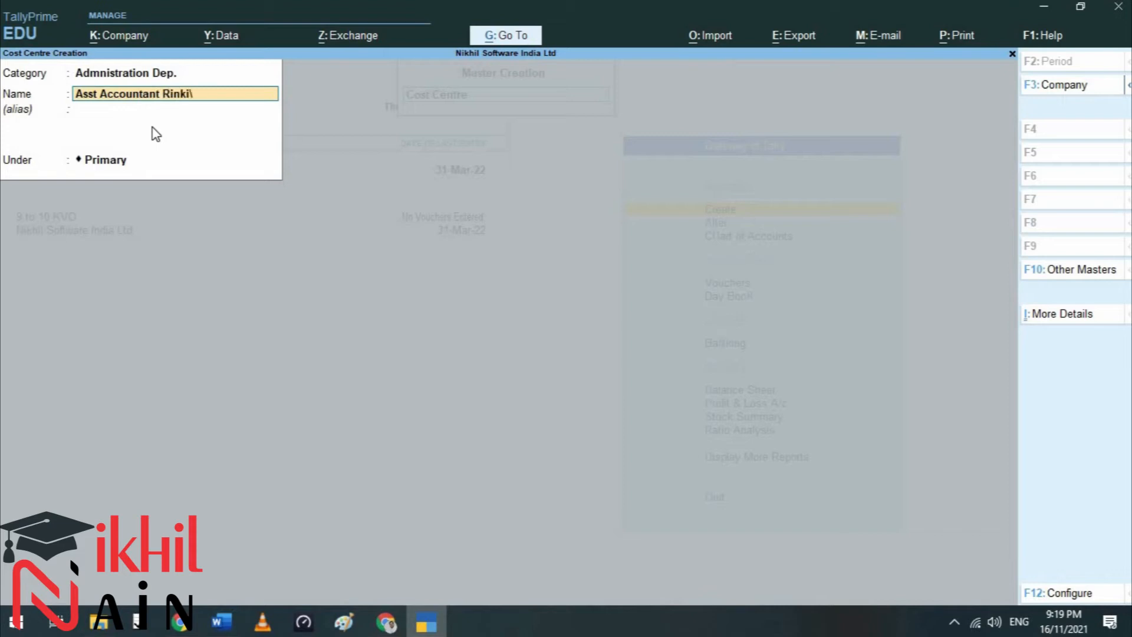
key(BackSpace)
key(Return)
key(Return)
key(Return)
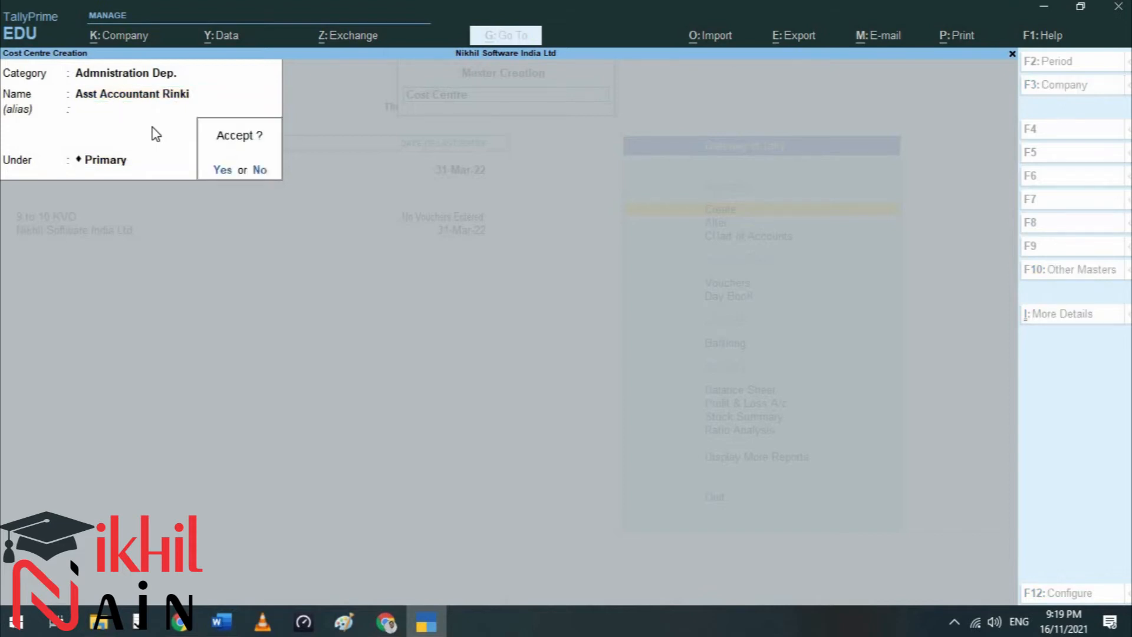
key(Return)
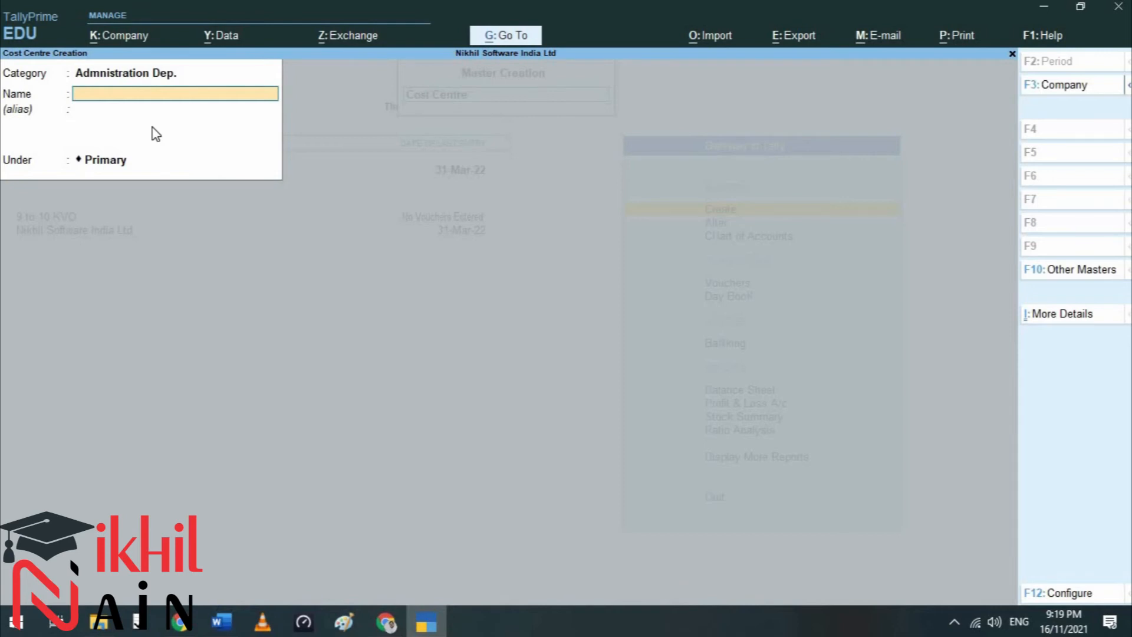
key(ctrl+q)
key(ctrl+q)
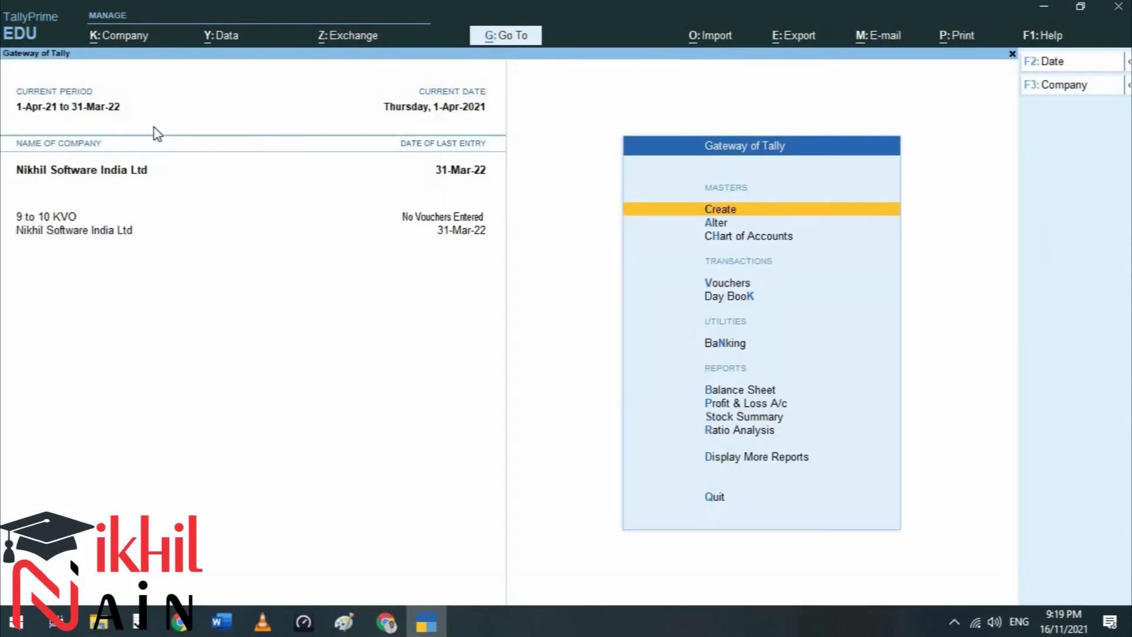
Step: Switch to the Word notes, read the salary allocation instructions below the Method I table, and return to TallyPrime
key(alt)
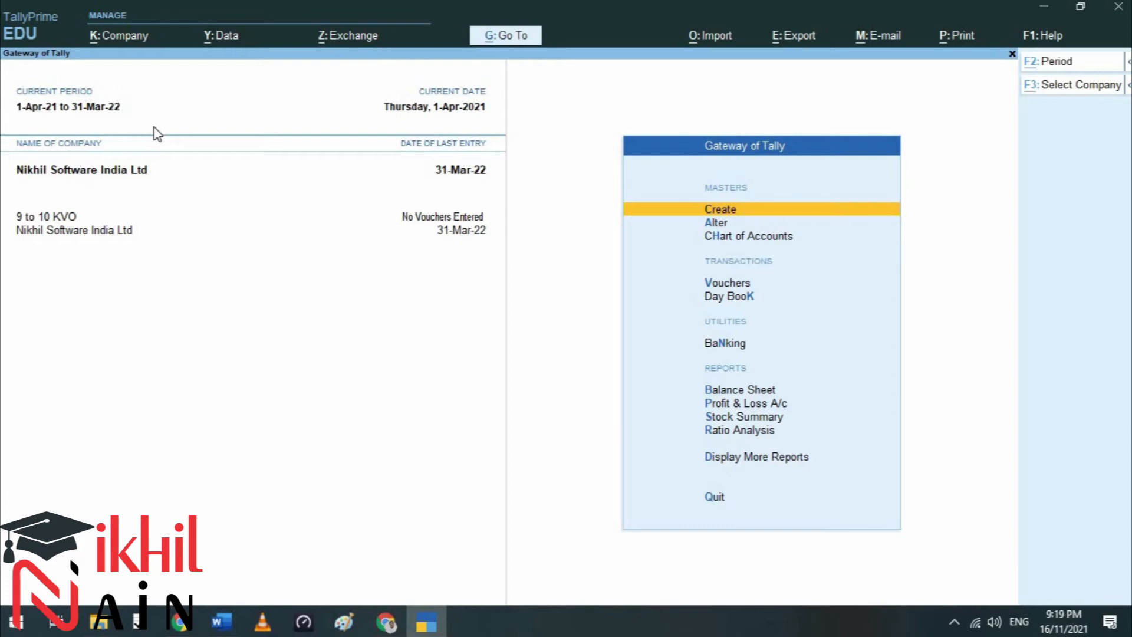
key(alt+Tab)
key(alt+Tab)
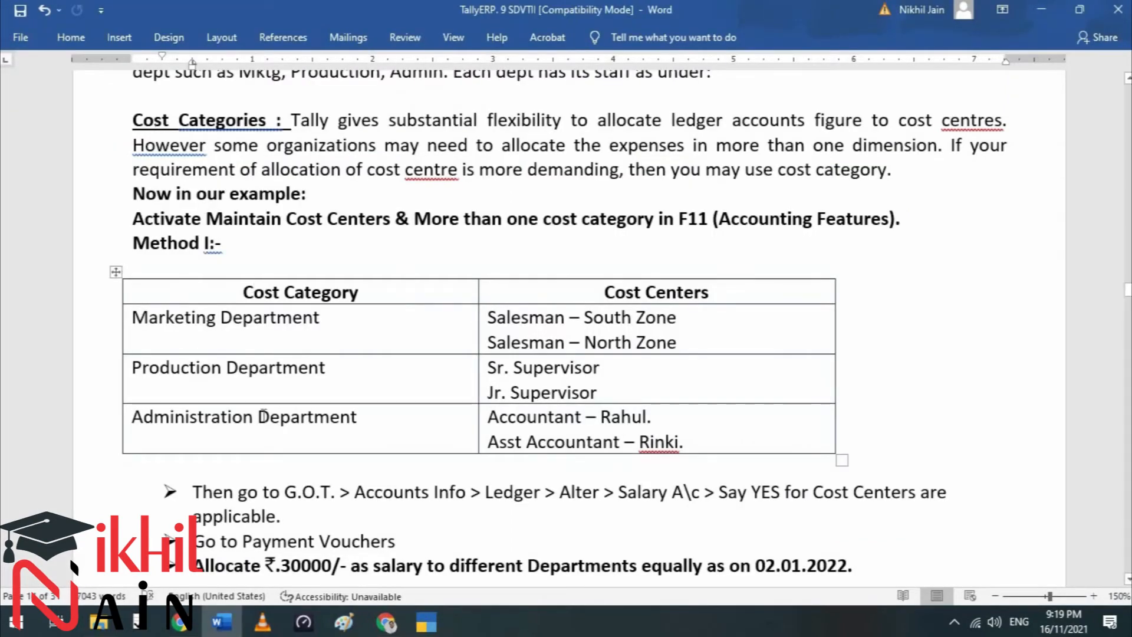
scroll(263, 413, down, 1)
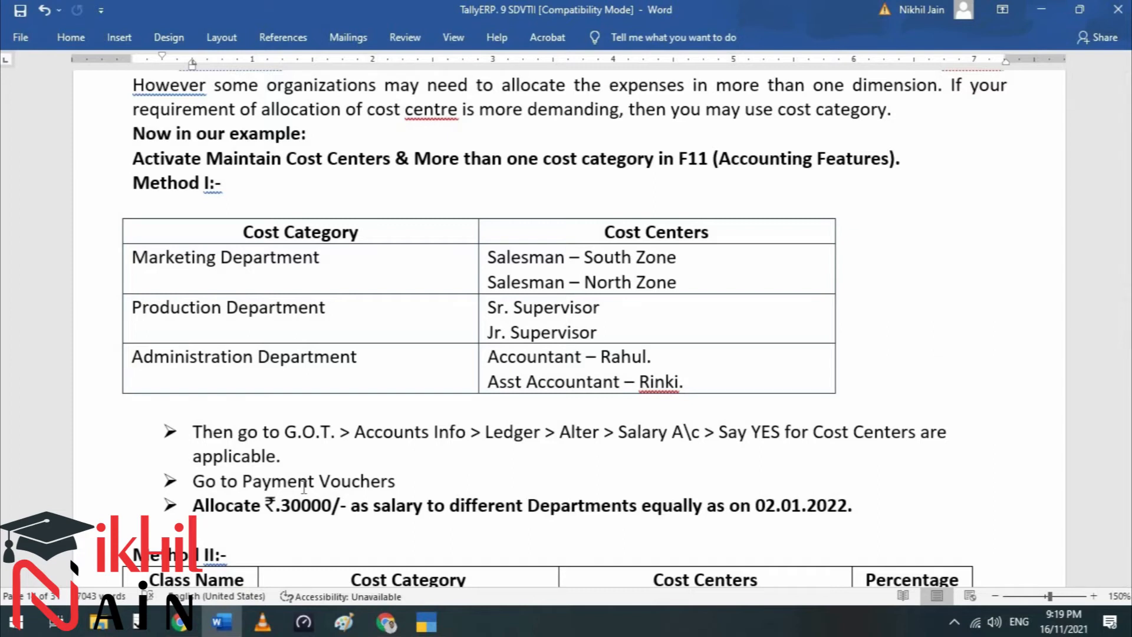
key(alt+Tab)
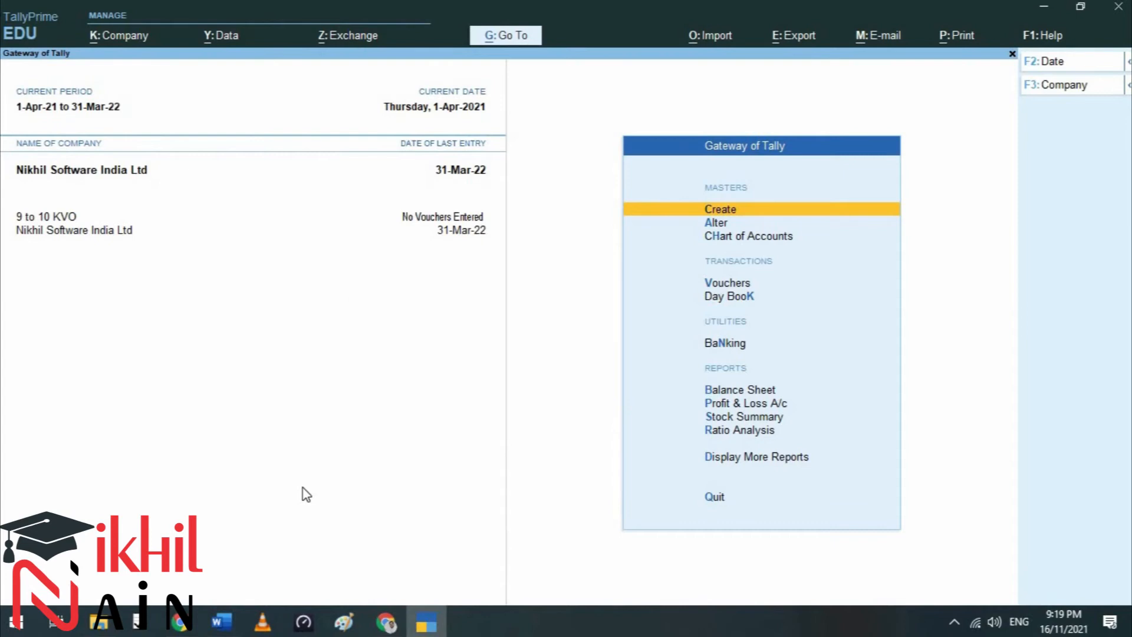
Step: Open a new payment voucher and set its date to 2-Jan-22
key(Down)
key(Down)
key(Down)
key(Return)
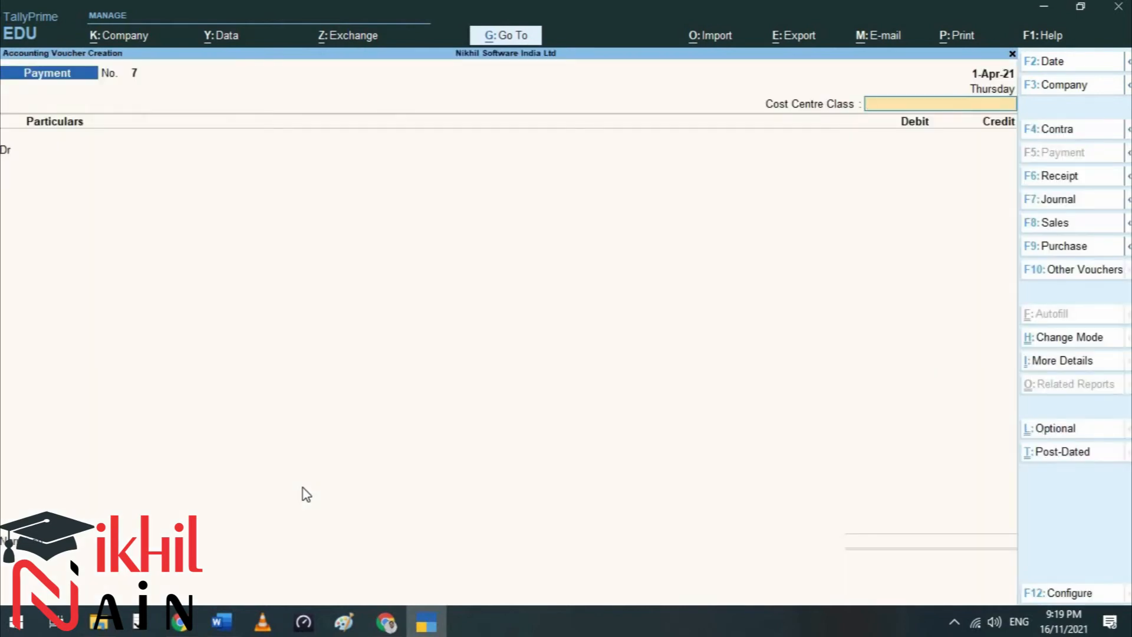
key(F2)
text(2-1)
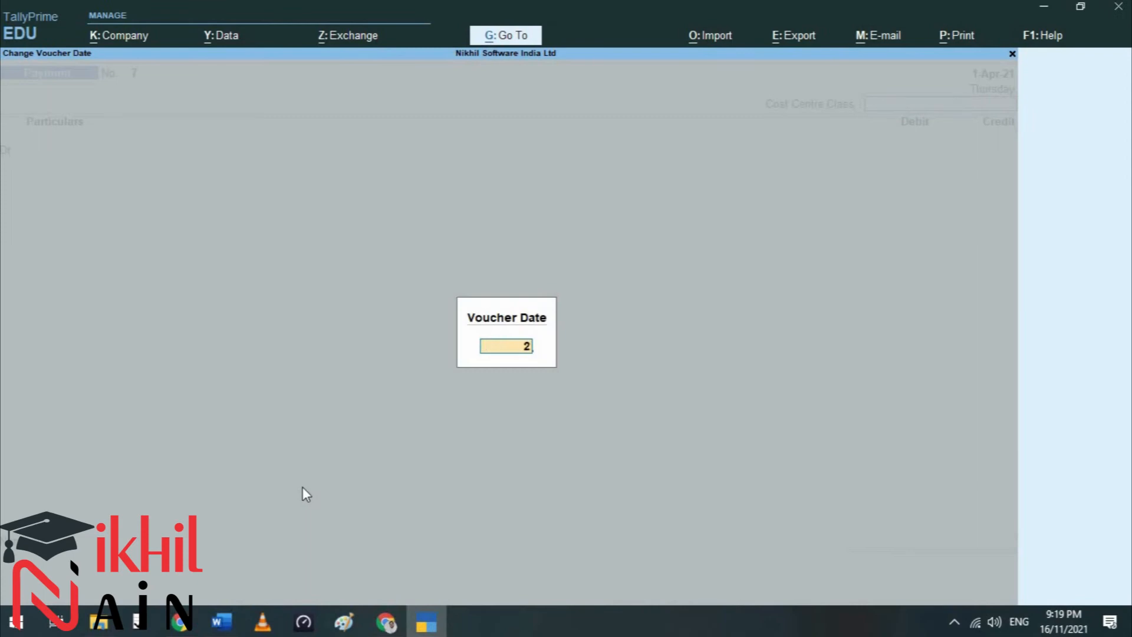
key(Return)
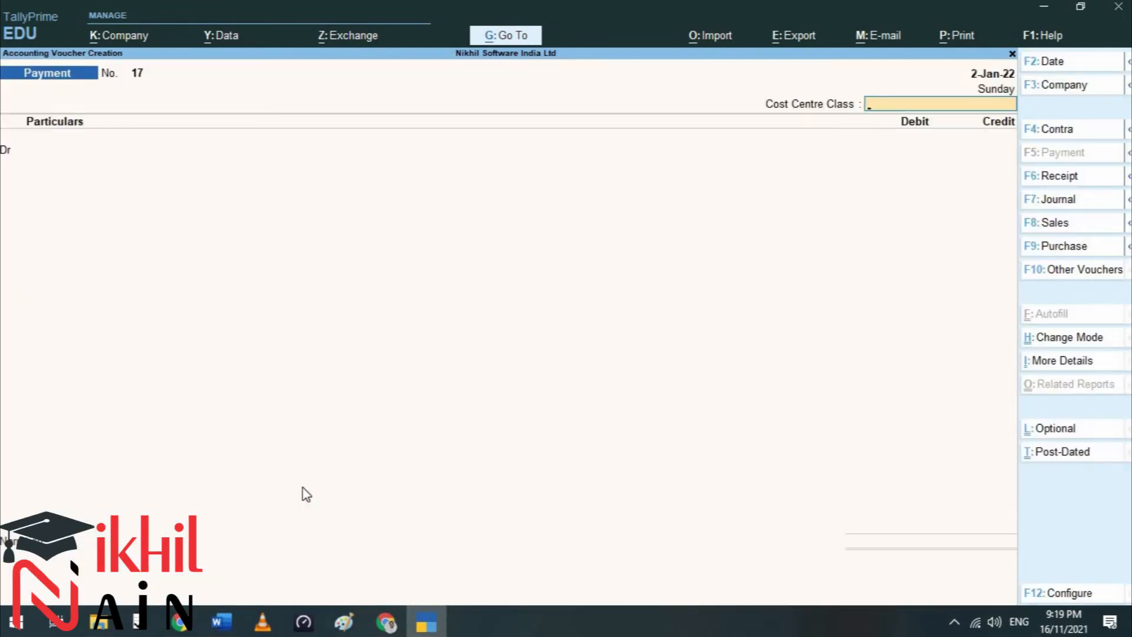
Step: Set the cost centre class to Not Applicable and debit Salary A\c with 30000
key(Return)
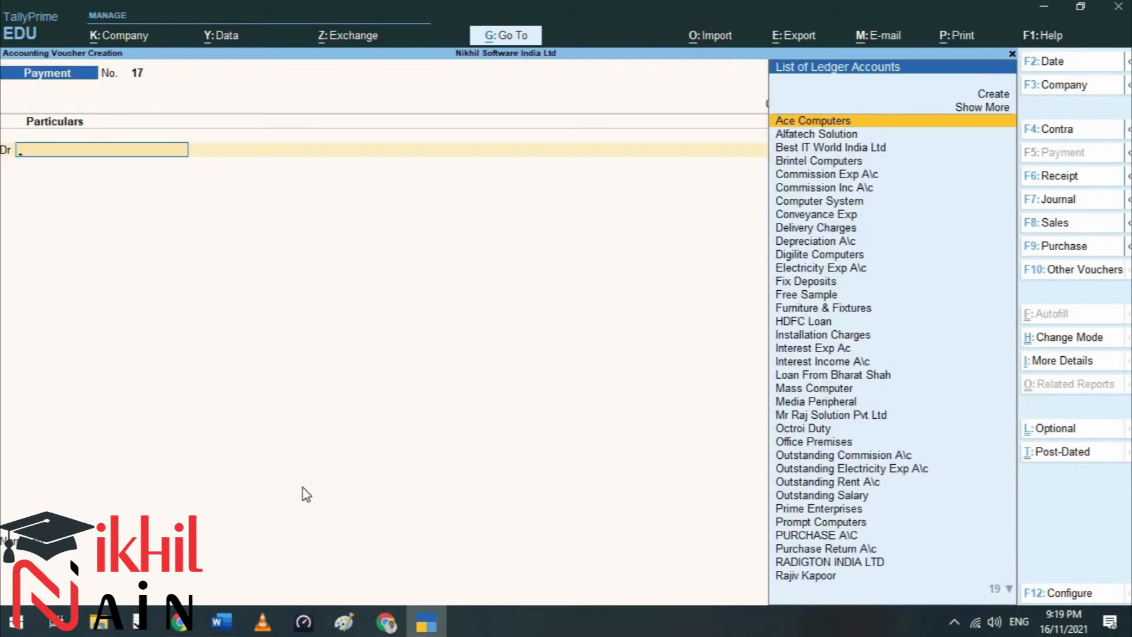
text(Sa)
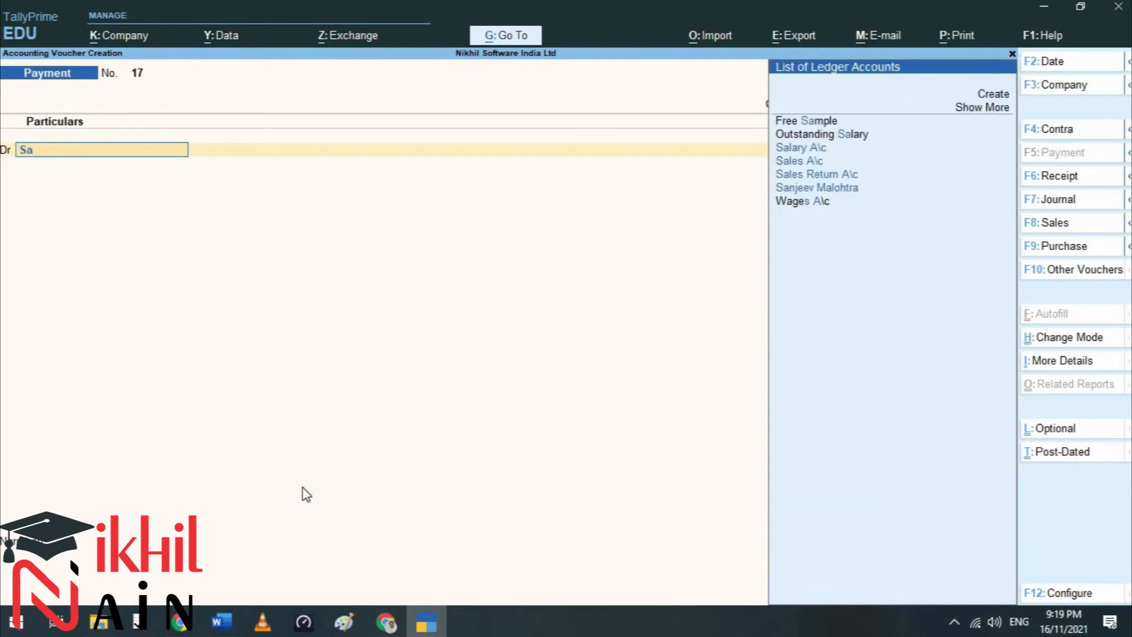
text(l)
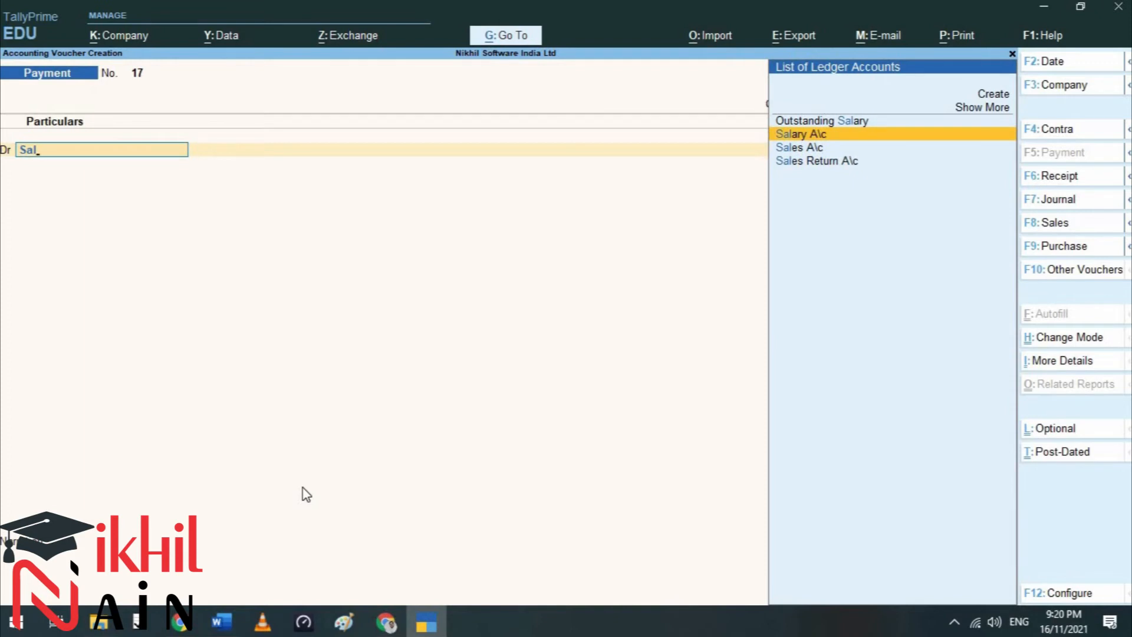
key(Return)
text(30000)
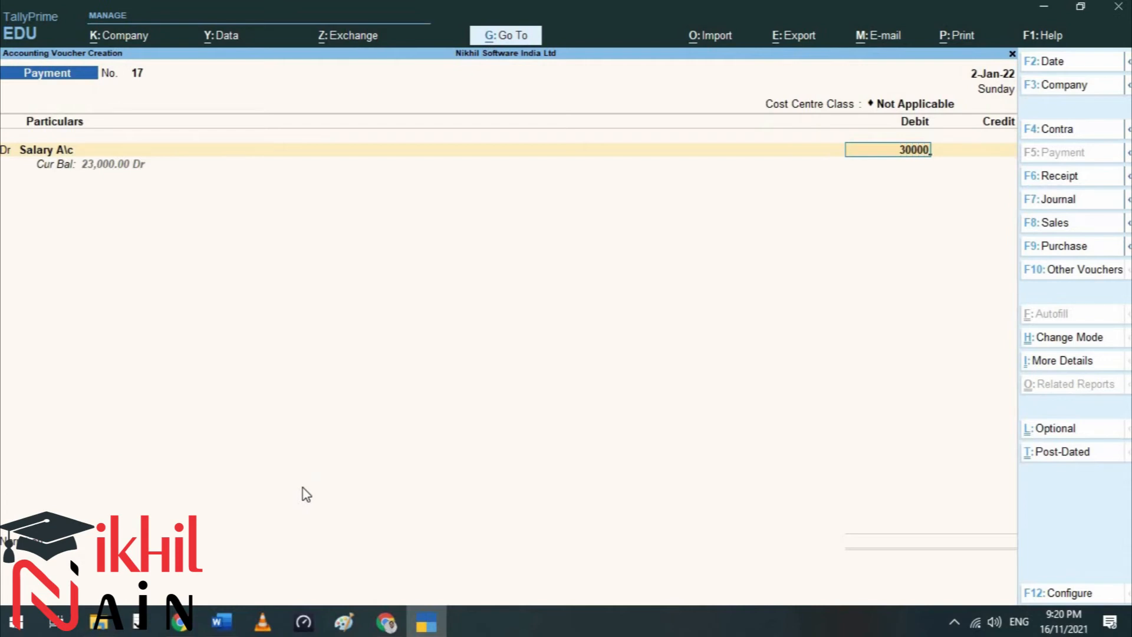
key(Return)
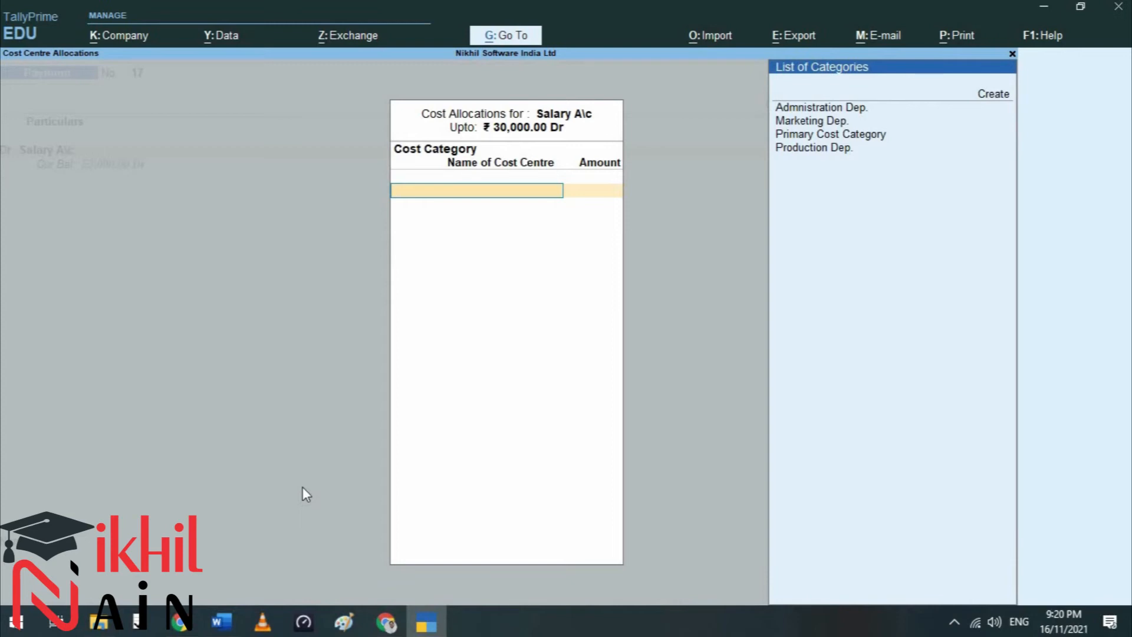
Step: Choose the Marketing Dep. category for the salary allocation and allocate 15000 to Salesman North Zone
key(Down)
key(Down)
key(Down)
key(Down)
key(Down)
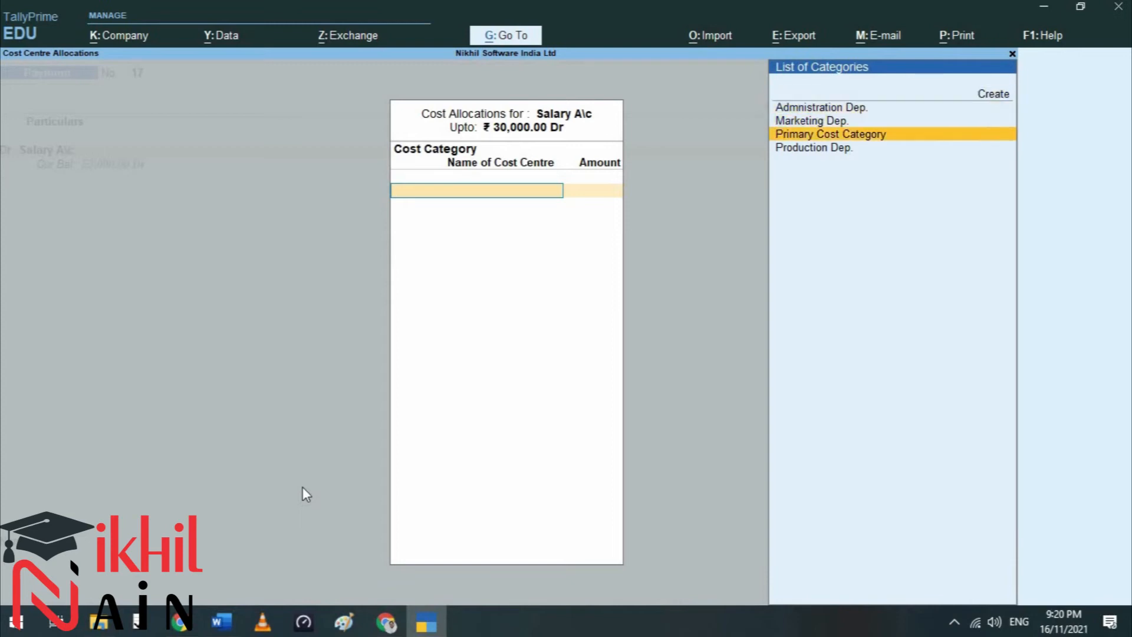
key(Up)
key(Up)
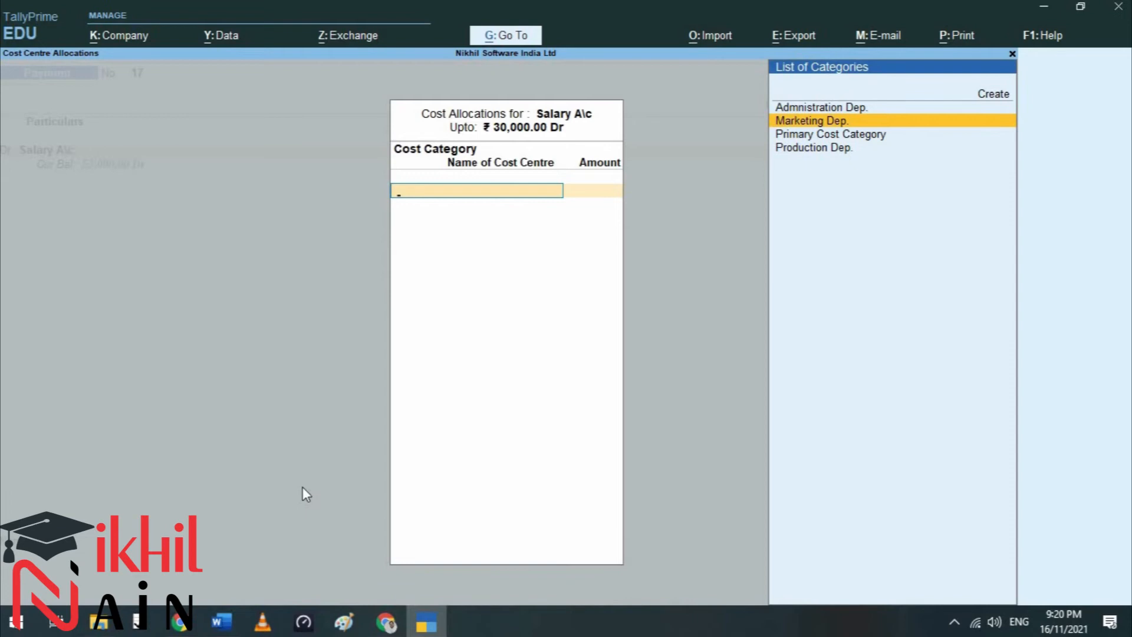
key(Return)
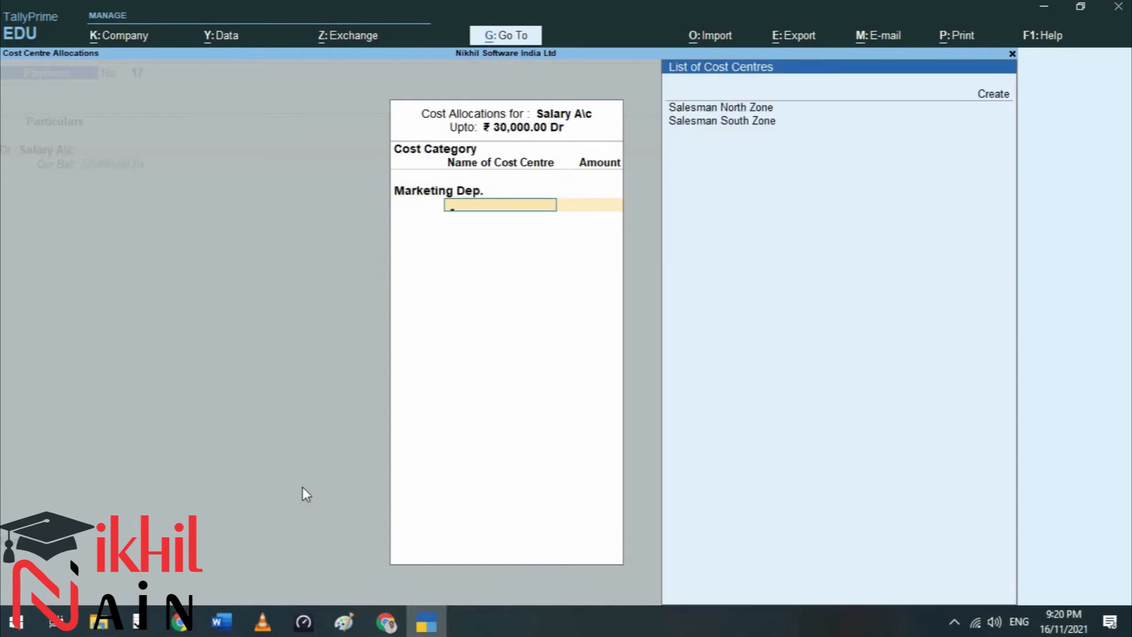
key(Down)
key(Return)
text(15000)
key(Return)
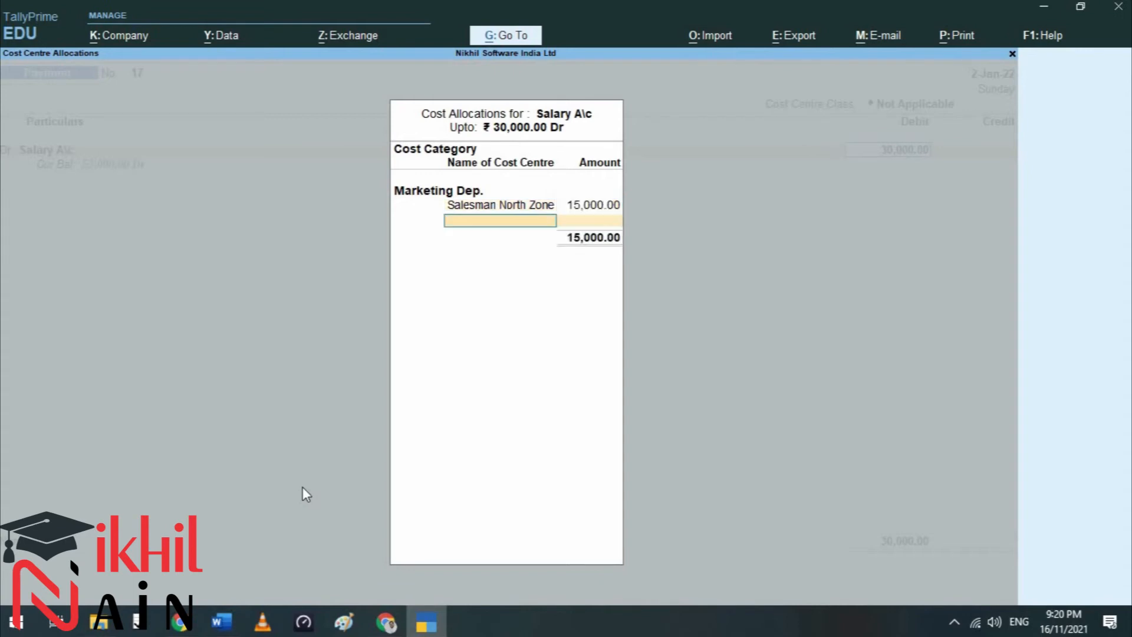
Step: Allocate the remaining 15,000 to Salesman South Zone and credit Cash with 30,000
key(Down)
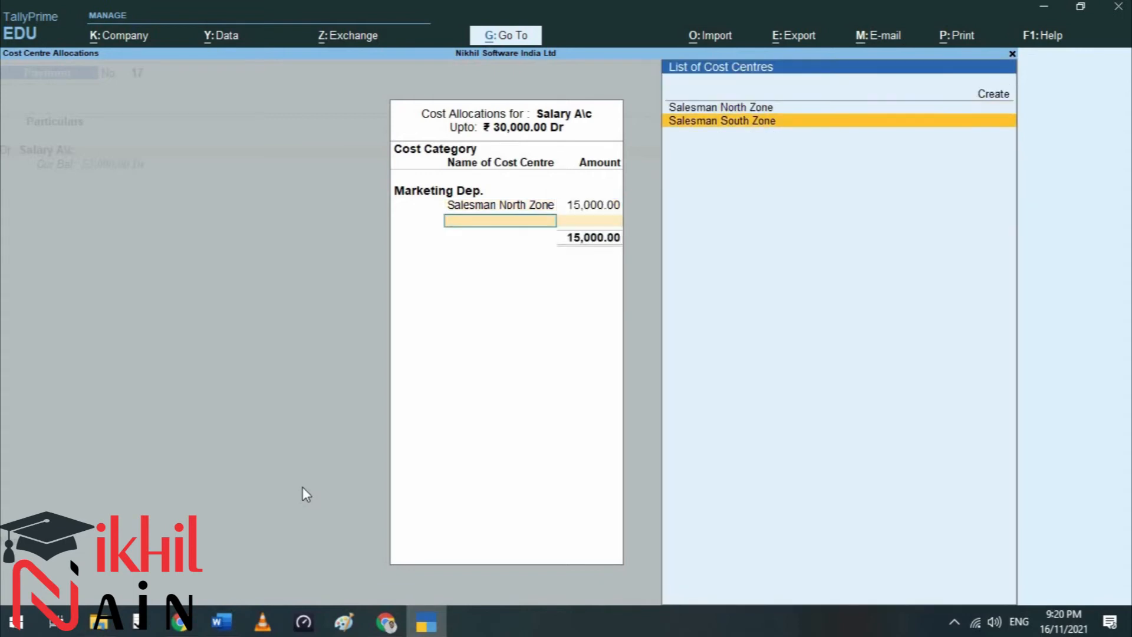
key(Return)
key(Return)
key(Return)
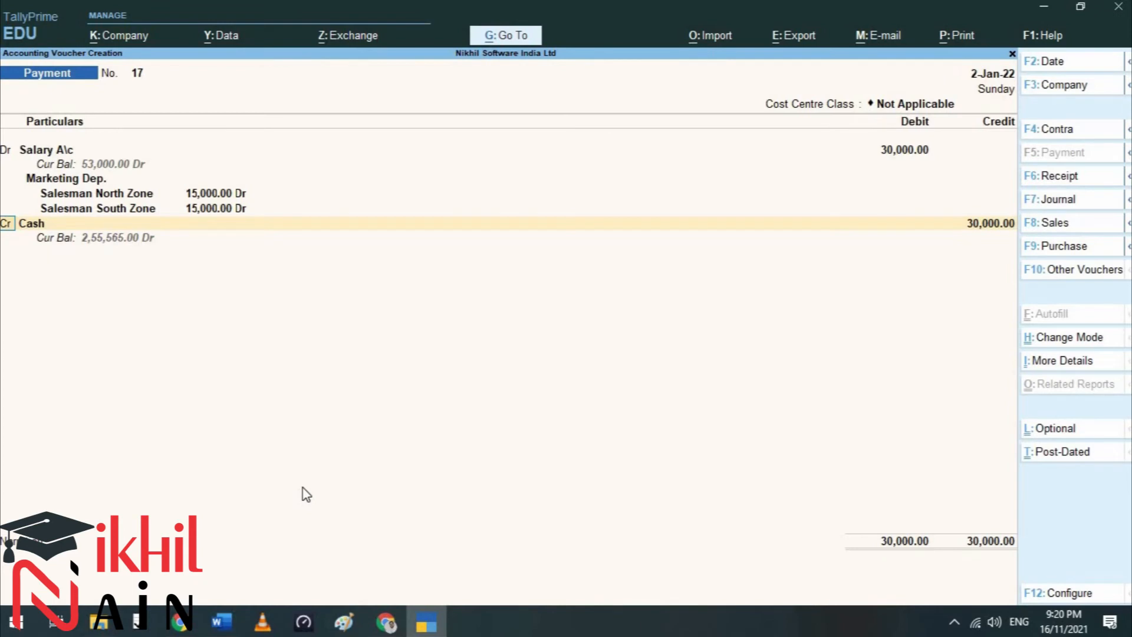
Step: Go back to the Salary A\c debit line of the voucher and open that ledger for alteration
key(BackSpace)
key(BackSpace)
key(BackSpace)
key(BackSpace)
key(BackSpace)
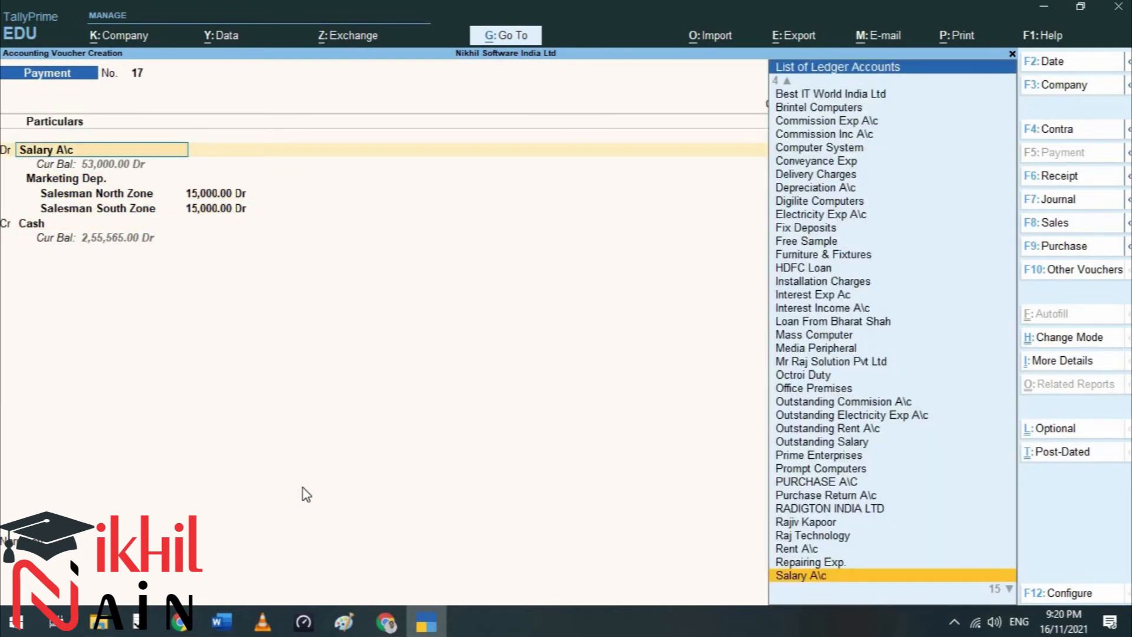
key(ctrl)
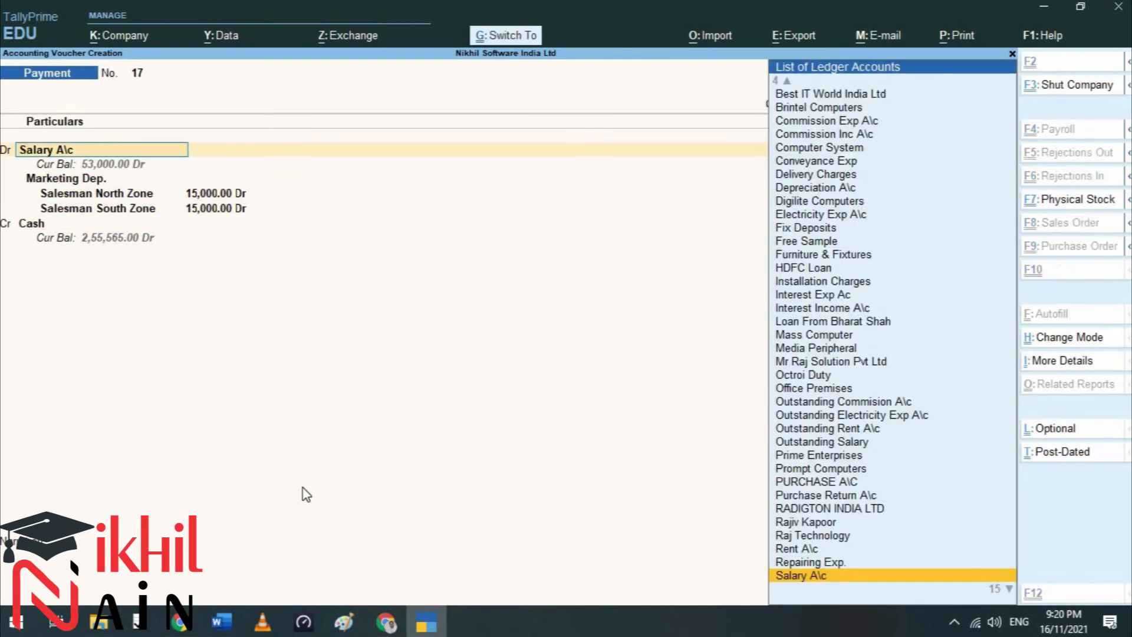
key(ctrl+Return)
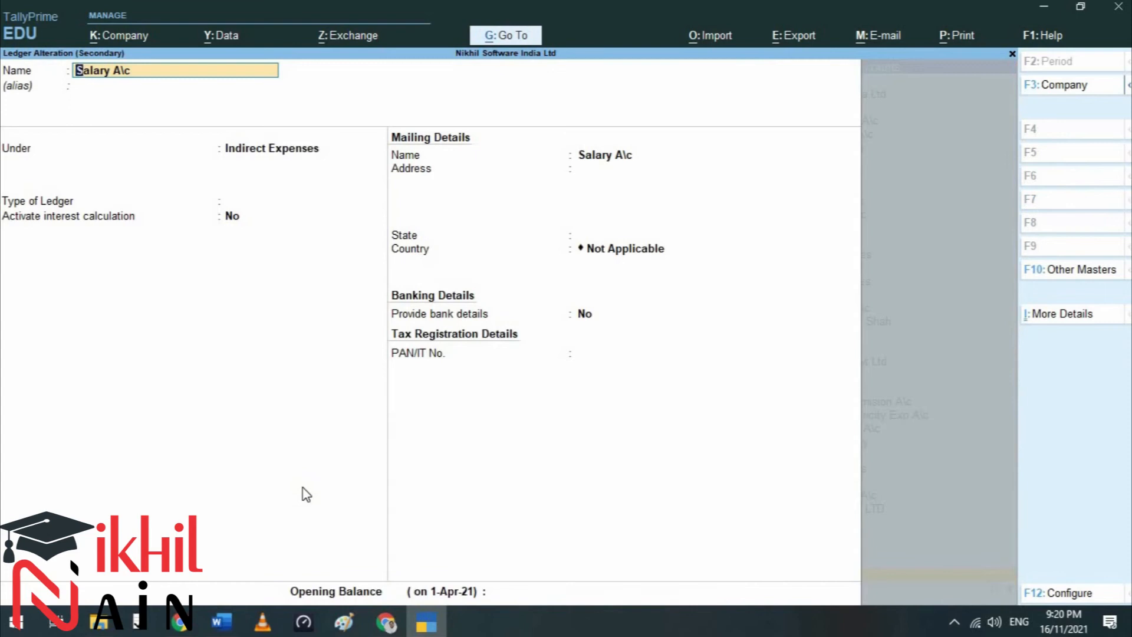
Step: Check the cost centre applicability in the Salary A\c ledger details, keep it at Yes, and accept the ledger
click(1042, 318)
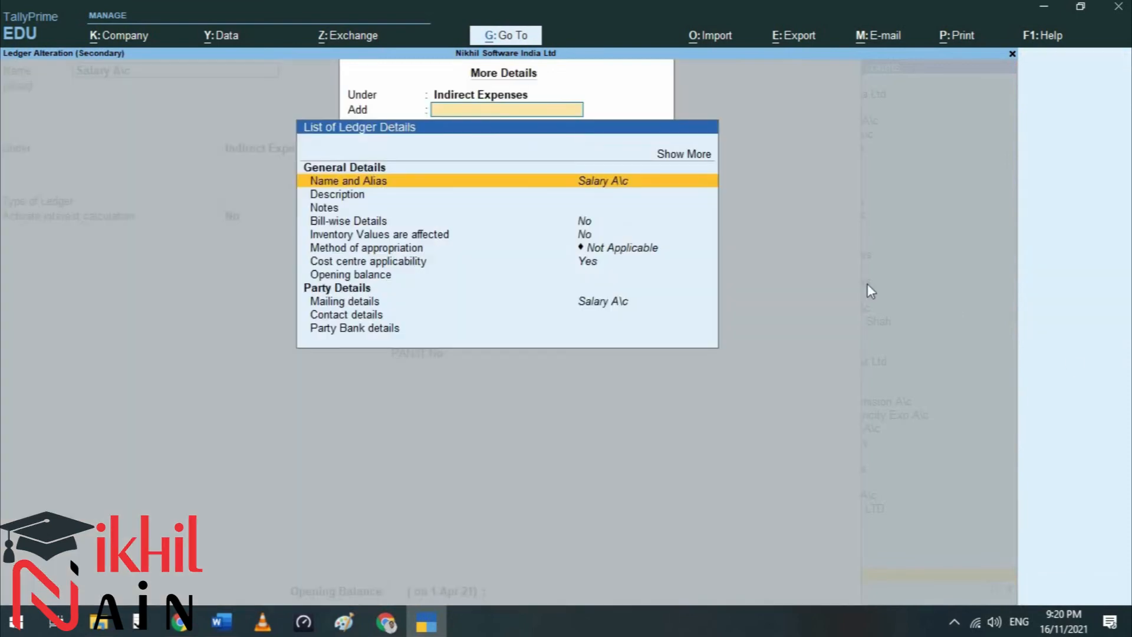
click(579, 263)
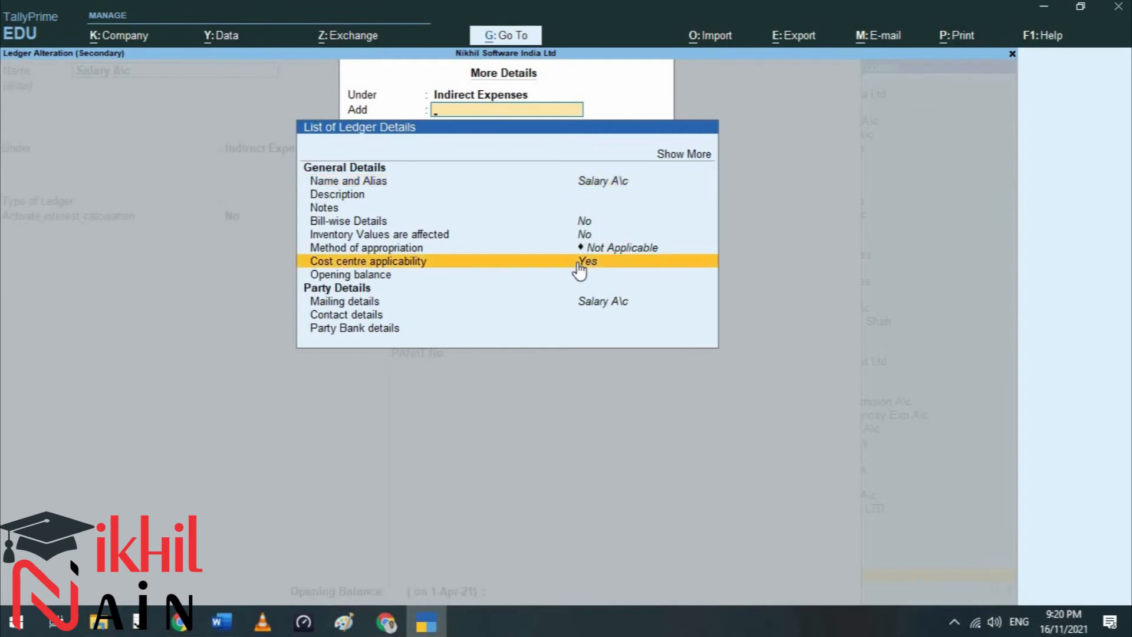
click(580, 263)
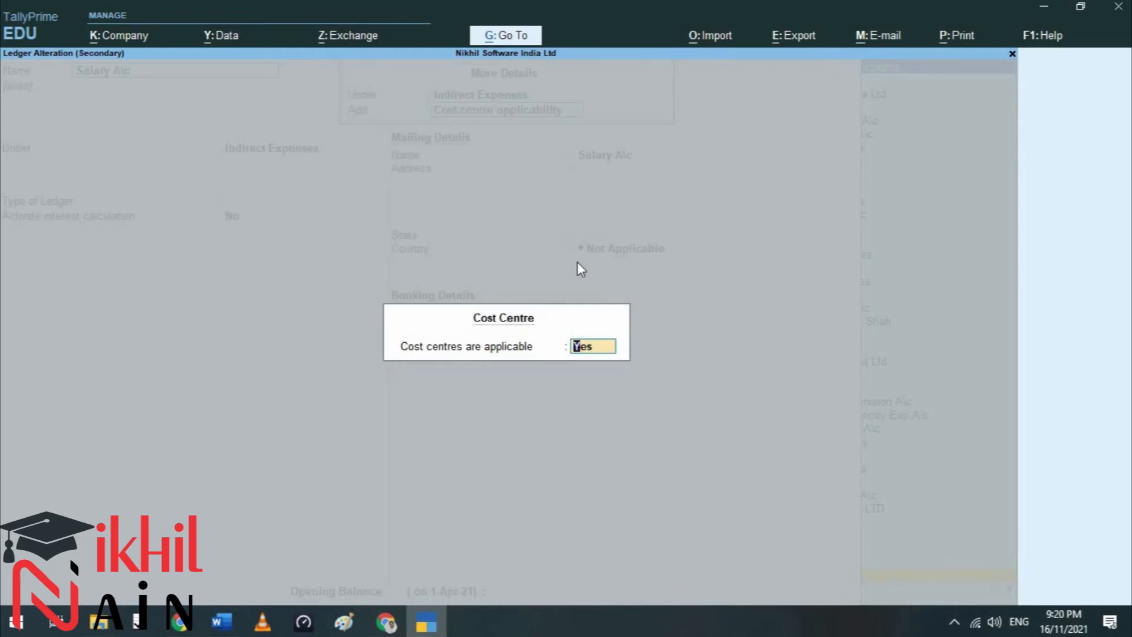
key(Return)
key(ctrl+a)
key(Return)
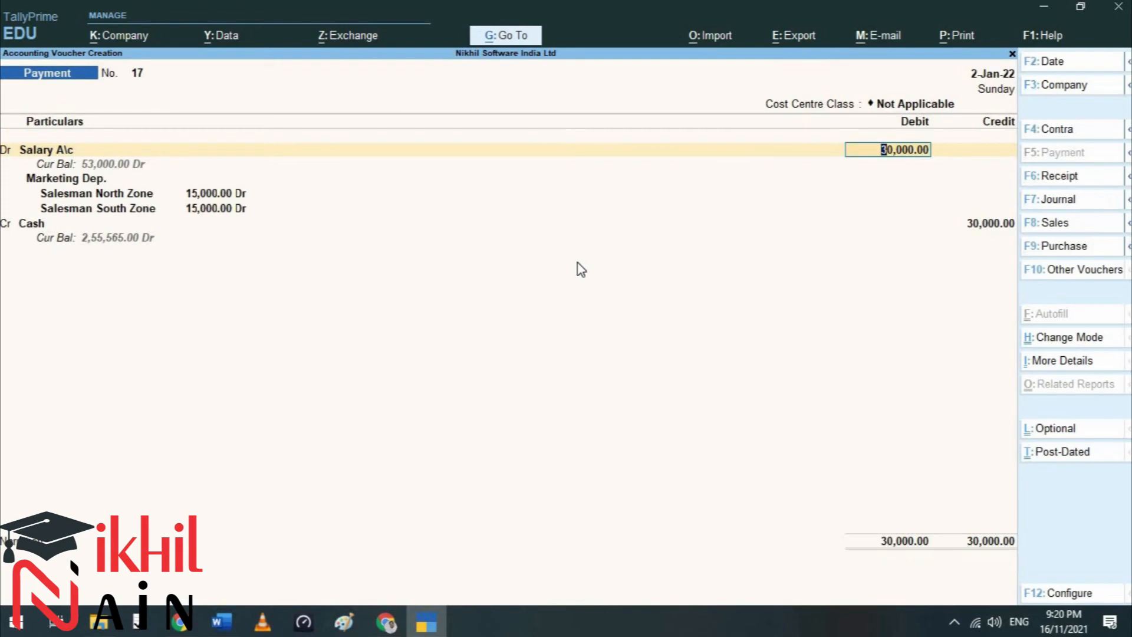
Step: Keep the 30,000 Salary A\c debit allocated to Marketing Dep., with 15,000 each for Salesman North Zone and Salesman South Zone
key(Return)
key(Return)
key(Return)
key(Return)
key(Return)
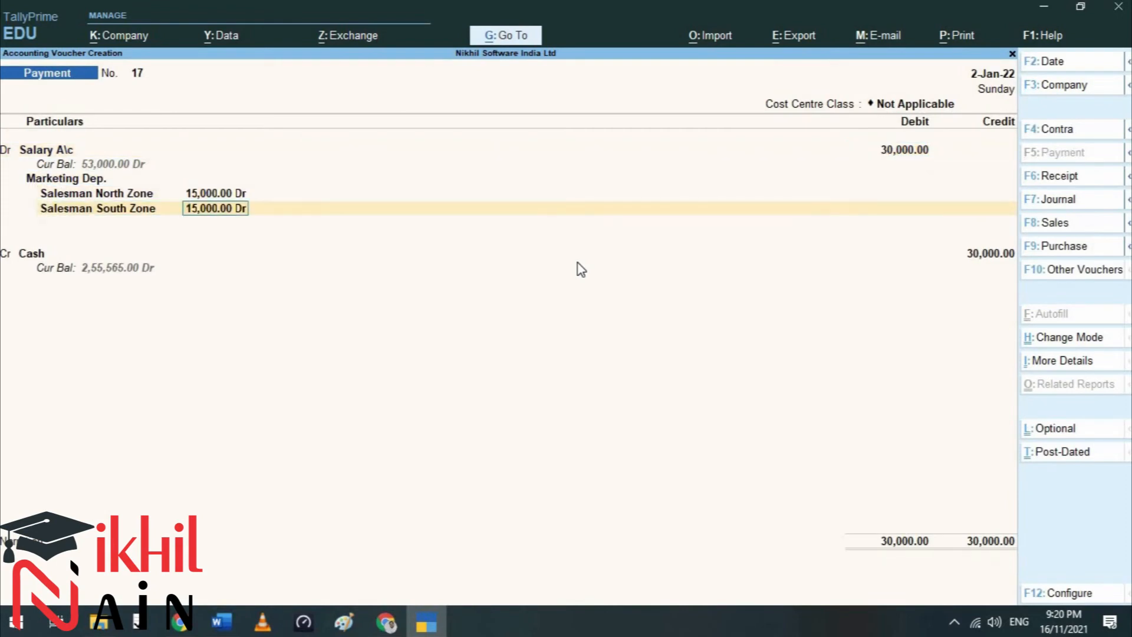
key(Return)
key(Return)
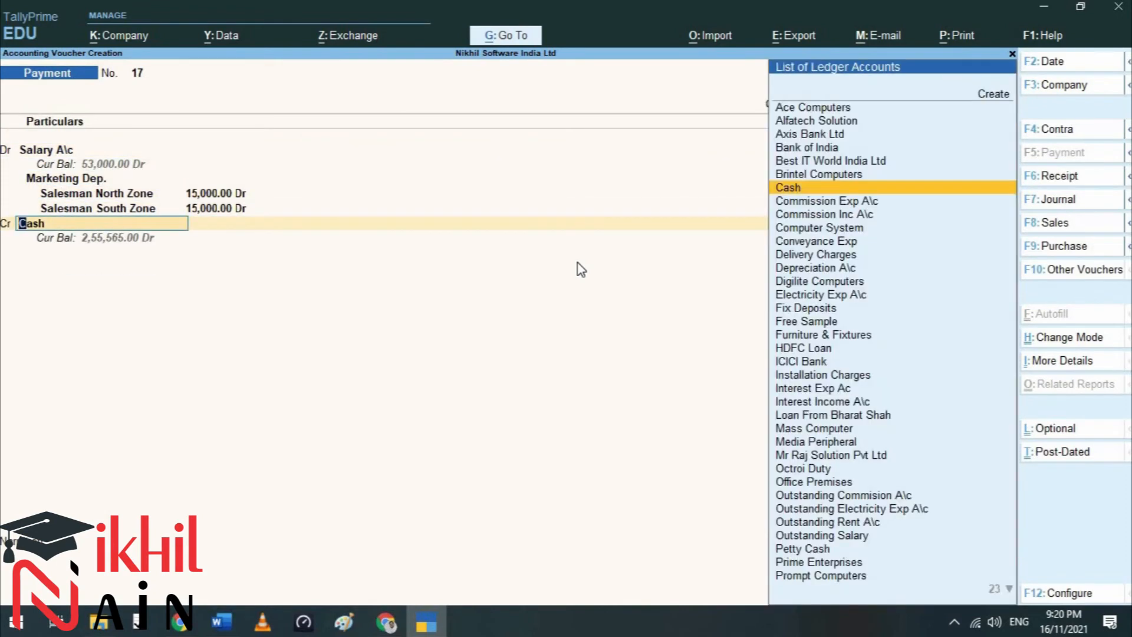
Step: Keep Cash as the credit ledger of the payment voucher with an amount of 30,000
key(Up)
key(Up)
key(Up)
key(Up)
key(Down)
key(Down)
key(Down)
key(Down)
key(Return)
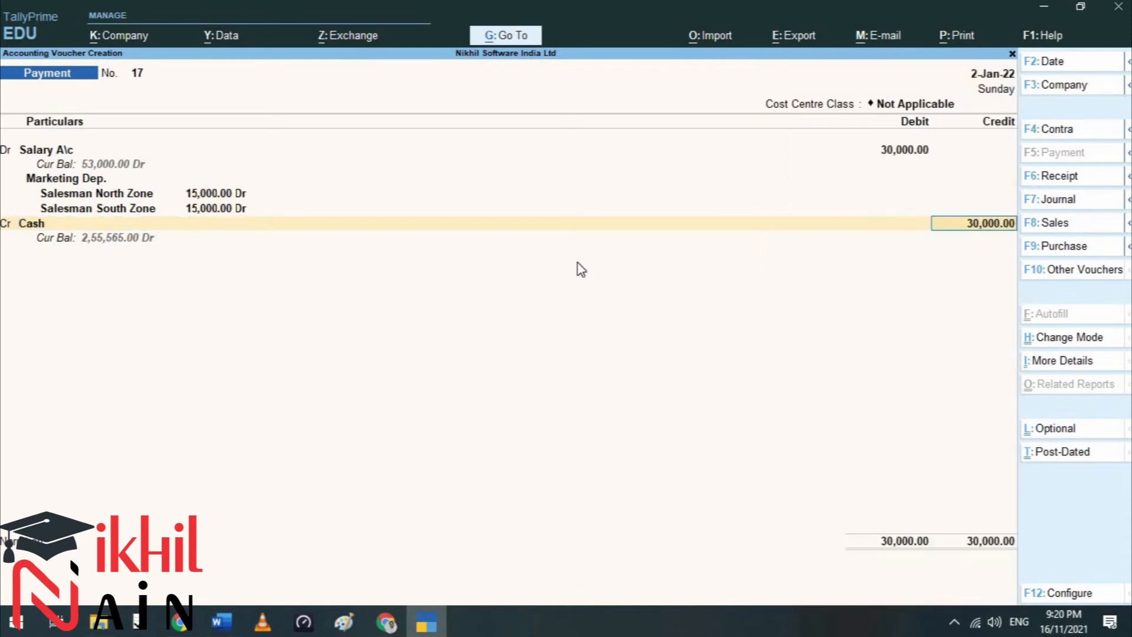
key(Return)
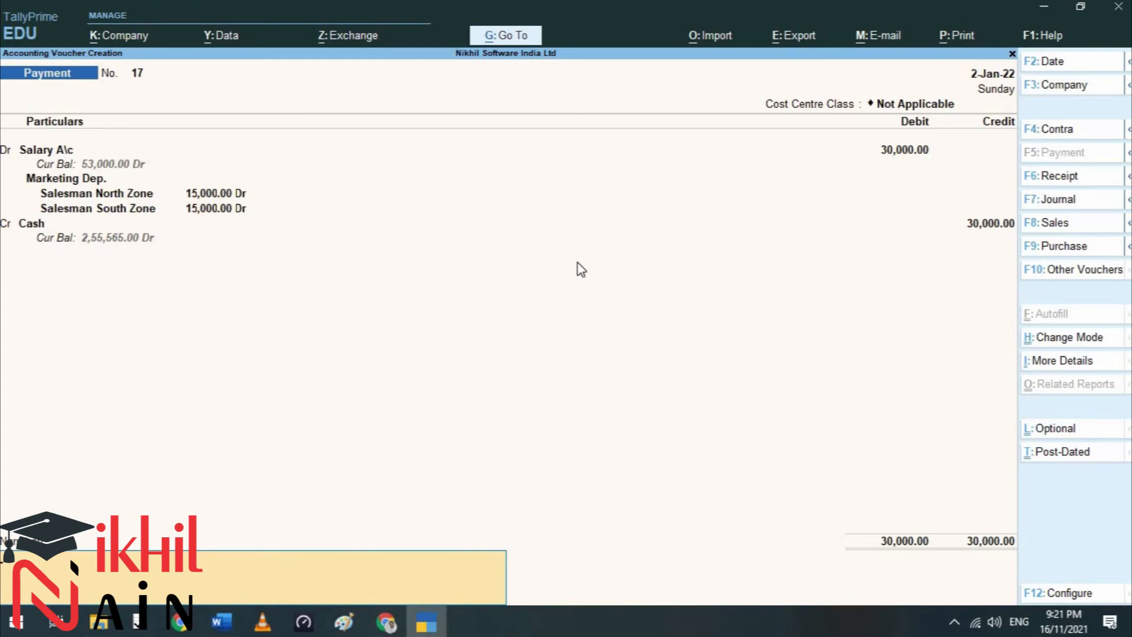
Step: Enter the narration "being salary paid to different department equally as on 2-jan-2022", save the payment voucher and leave voucher entry
text(Being sa)
text(lary)
text( paid)
text( to off)
text(erent depa)
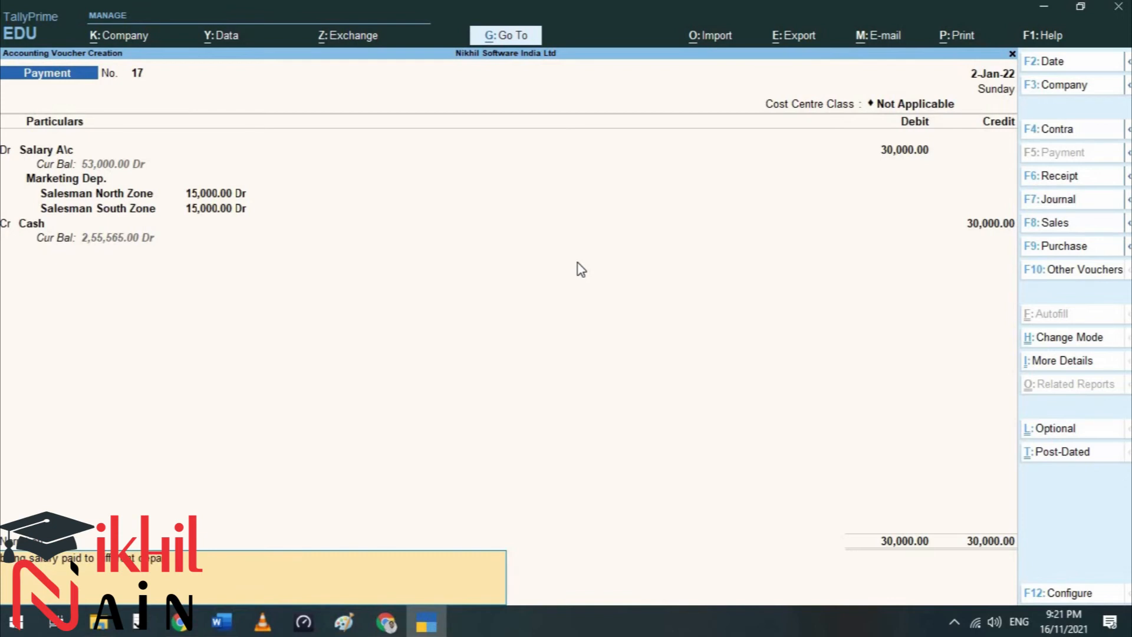
text(rtment equallu)
key(BackSpace)
text(y as on 2-jan-2022)
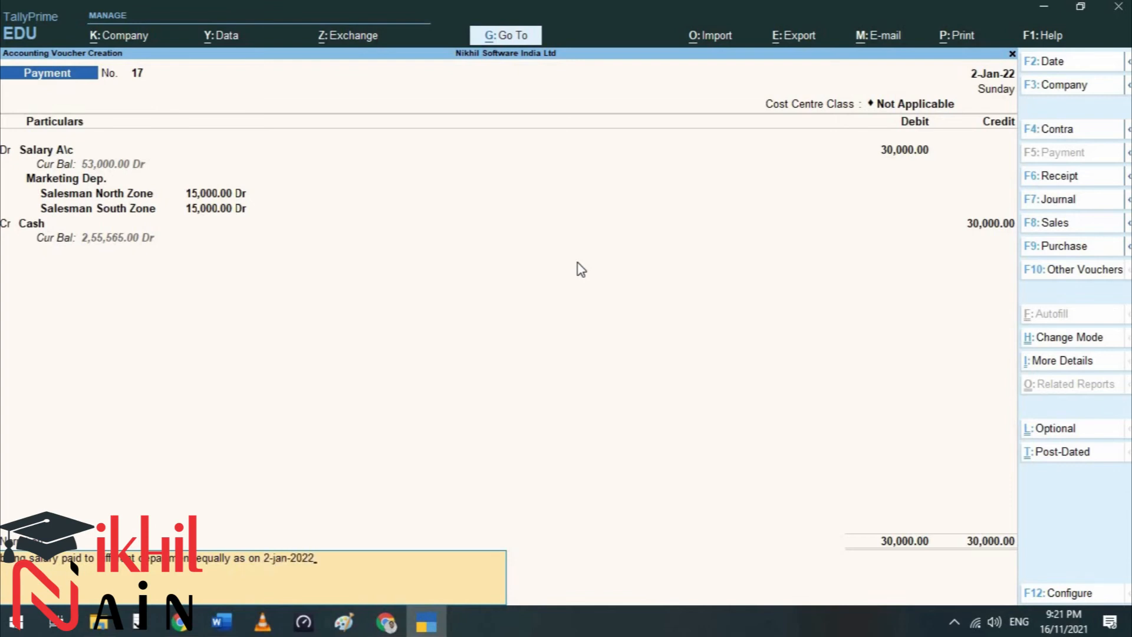
key(Return)
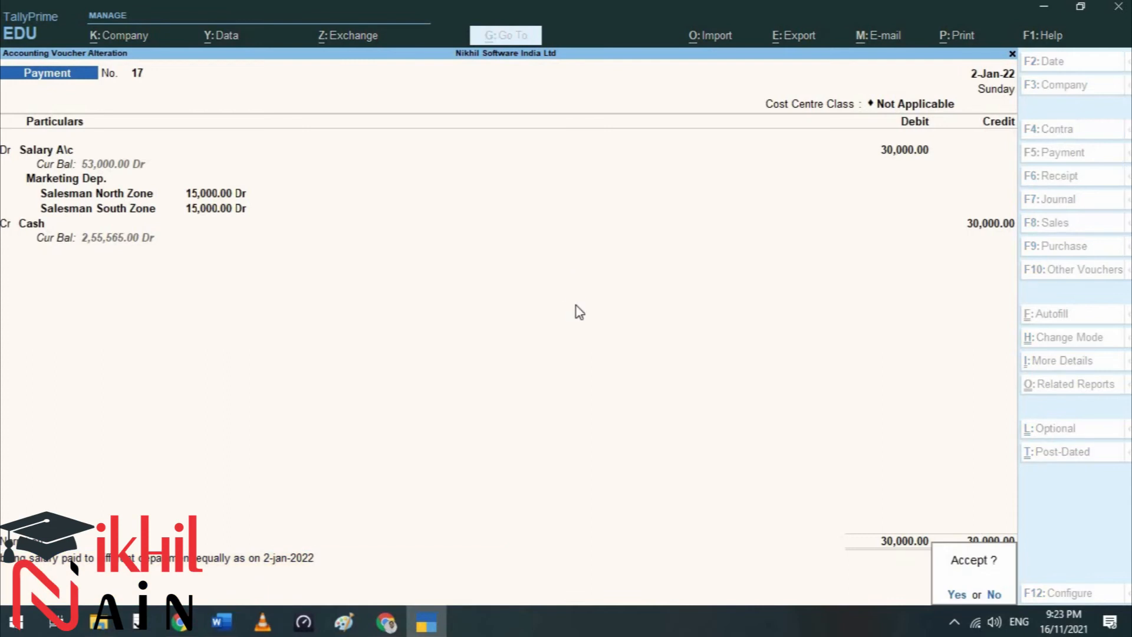
key(Return)
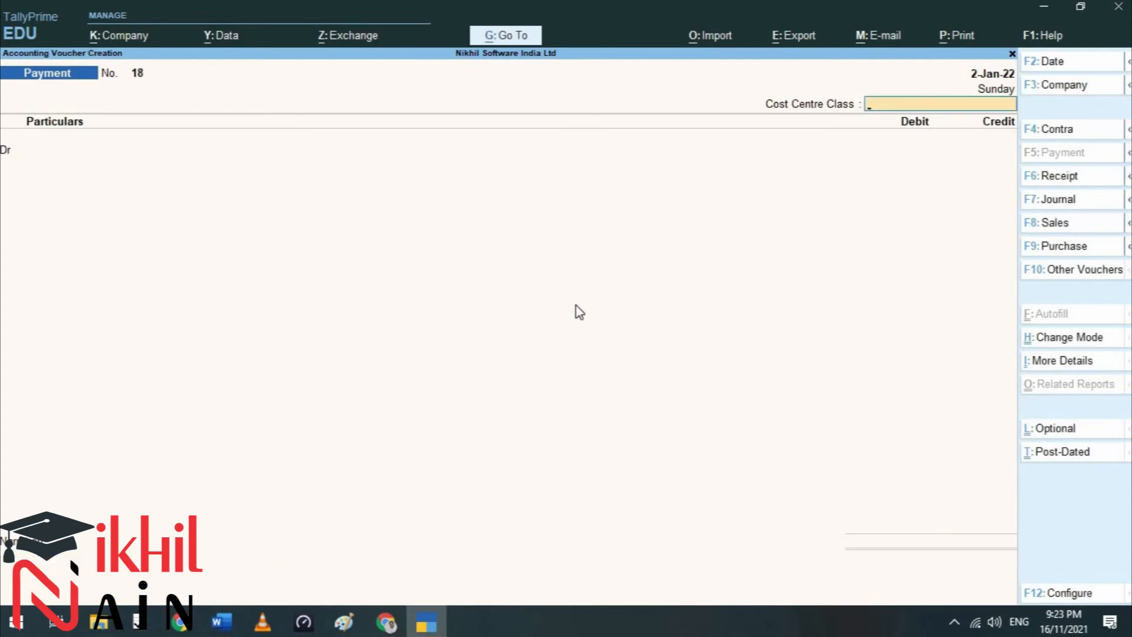
key(ctrl+q)
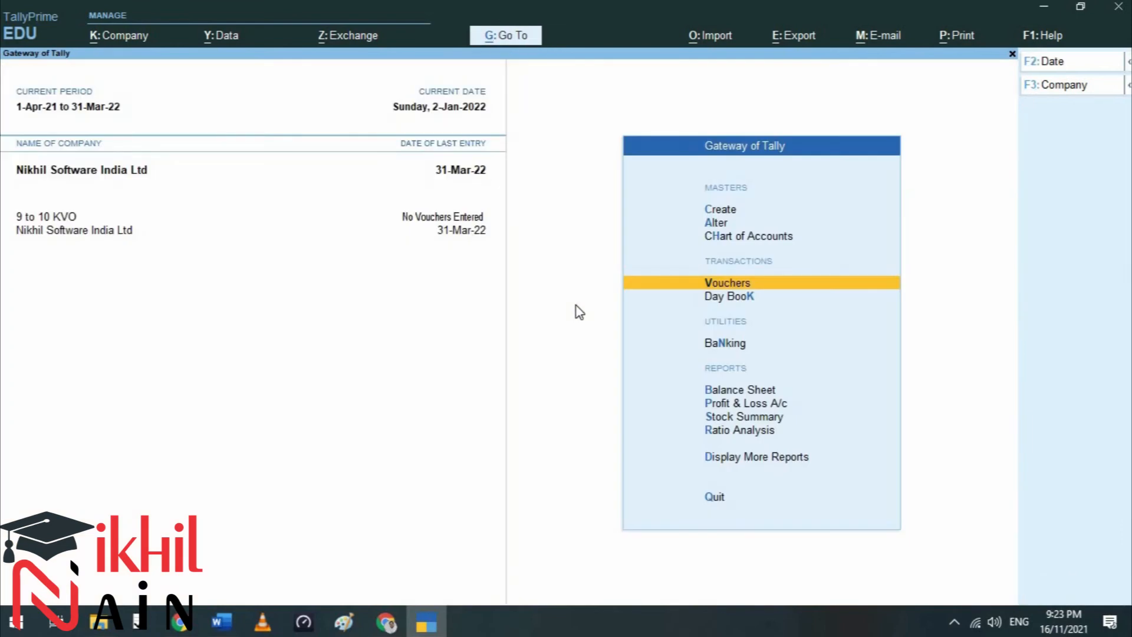
Step: Switch to Word to review the Method II table of class names, cost categories, cost centres and percentages, and return to TallyPrime
click(219, 622)
scroll(324, 399, down, 8)
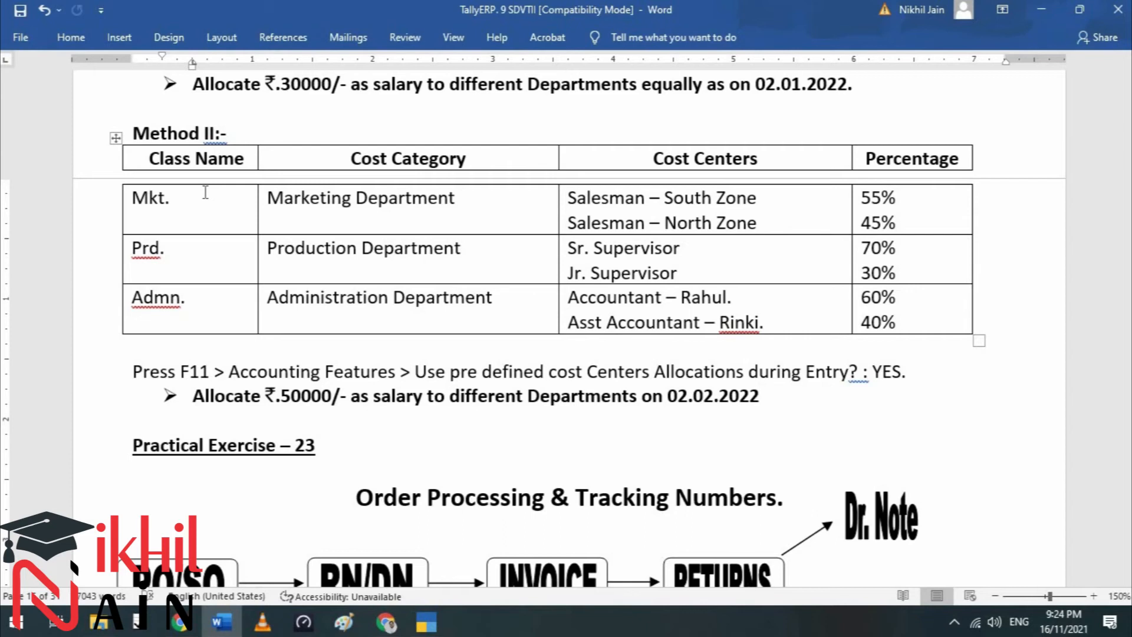
key(alt+Tab)
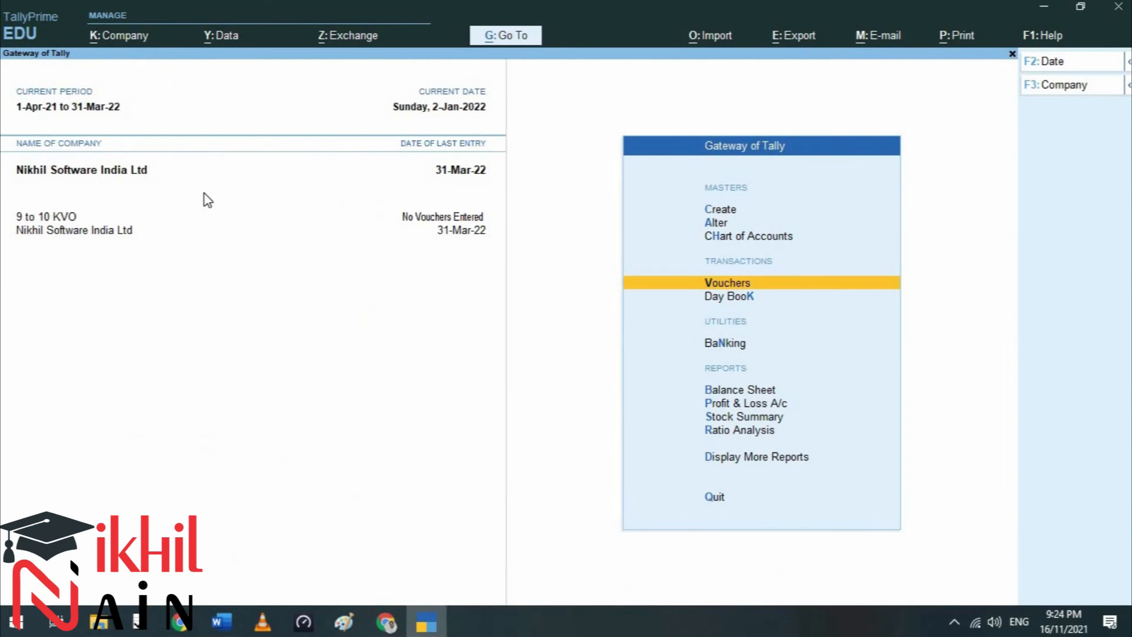
Step: Expand the list of masters available for creation and open Cost Centre Class creation
key(Up)
key(Up)
key(Up)
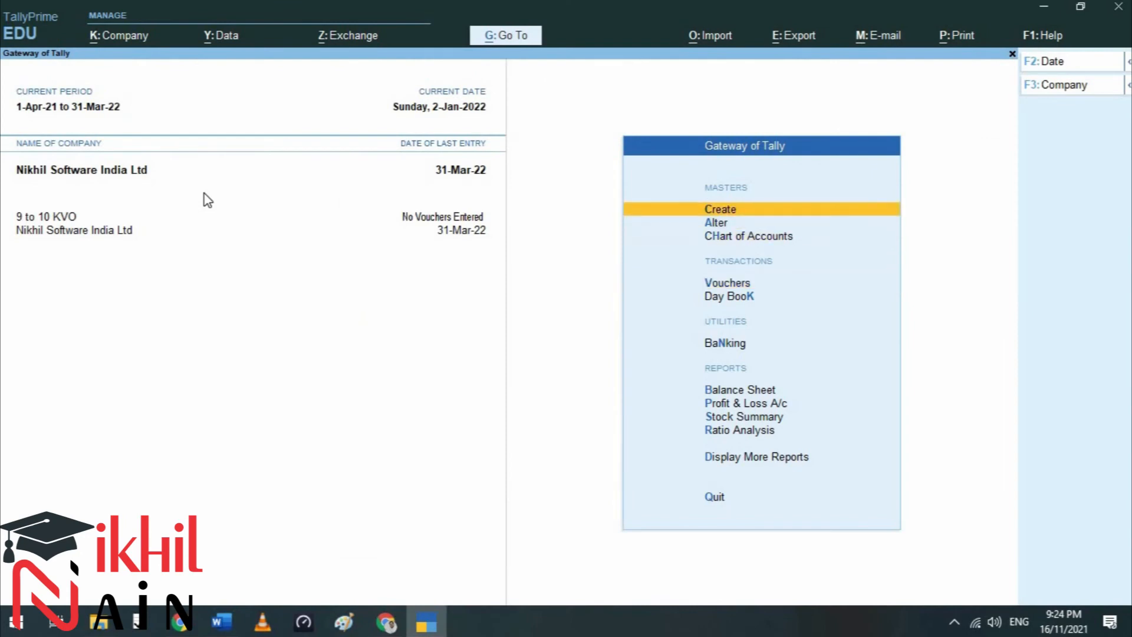
key(Return)
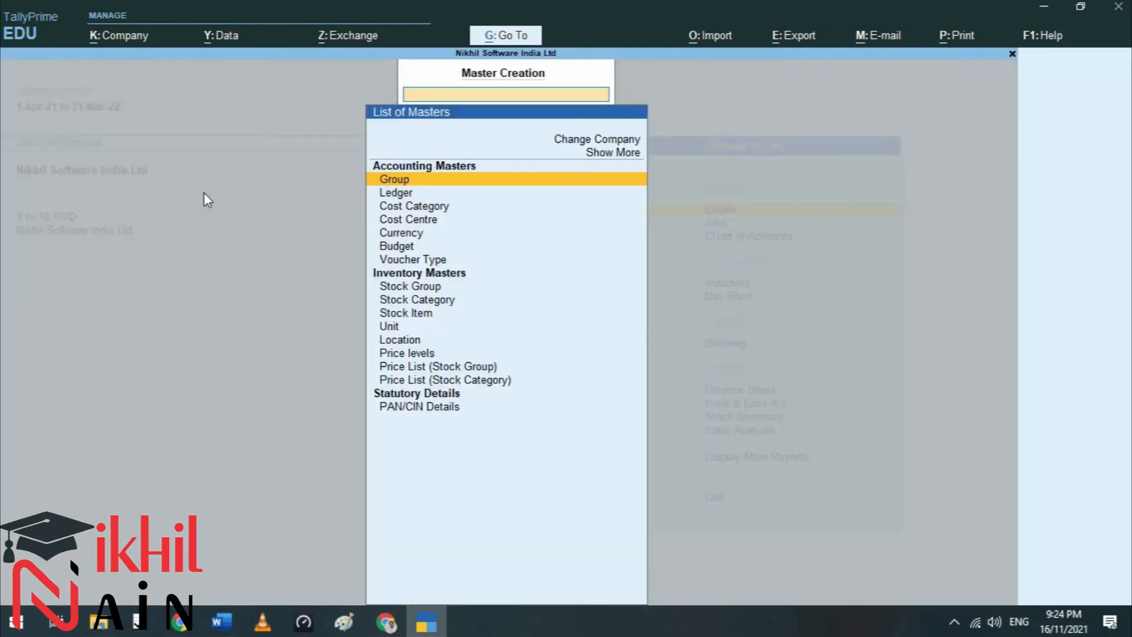
key(Down)
key(Down)
key(Down)
key(Up)
key(Up)
key(Up)
key(Up)
key(Up)
key(Return)
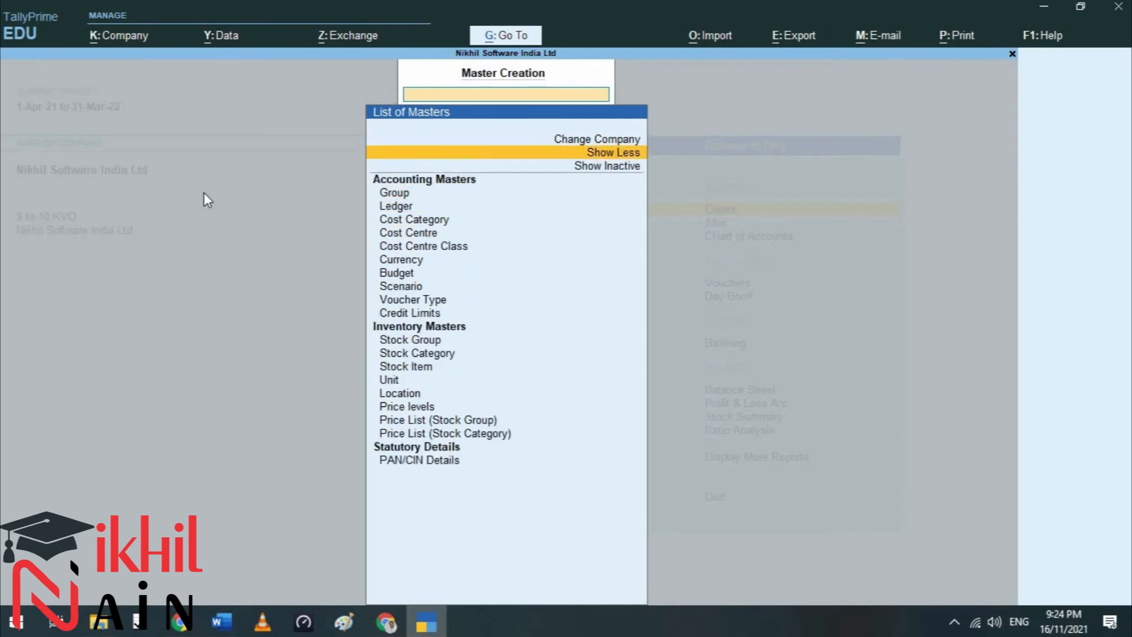
key(Down)
key(Down)
key(Down)
key(Down)
key(Down)
key(Down)
key(Down)
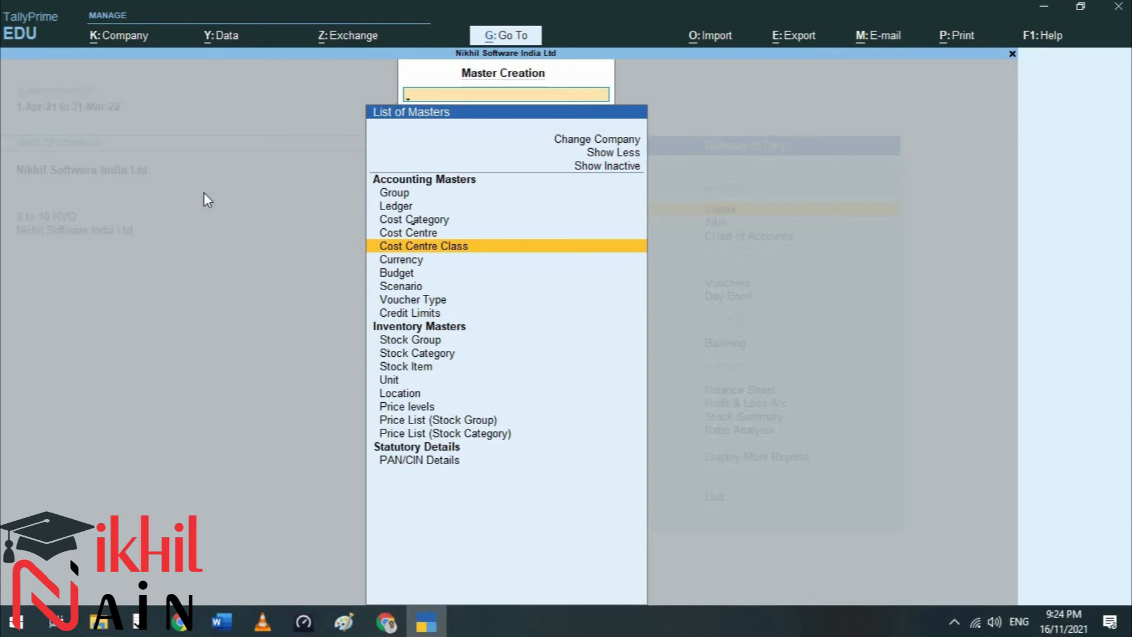
key(Return)
Step: Create cost centre class Mkt for Marketing Dep., assigning 45% to Salesman North Zone and 55% to Salesman South Zone
text(Mal)
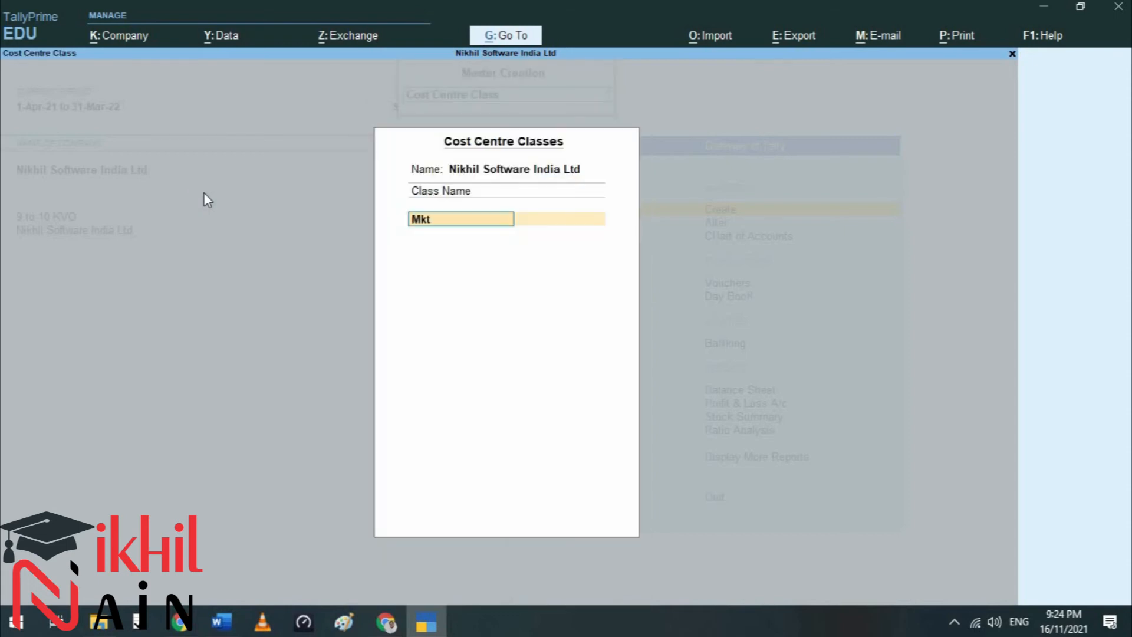
key(Return)
key(Down)
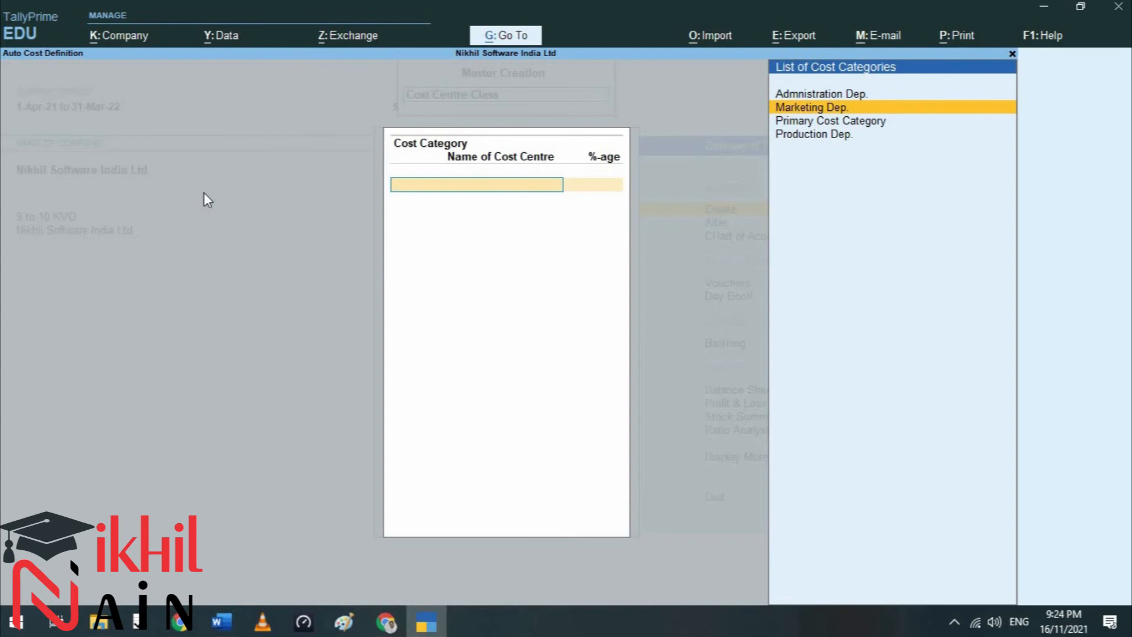
key(Return)
key(Down)
key(Up)
key(Return)
text(45)
key(Return)
key(Down)
key(Return)
key(Return)
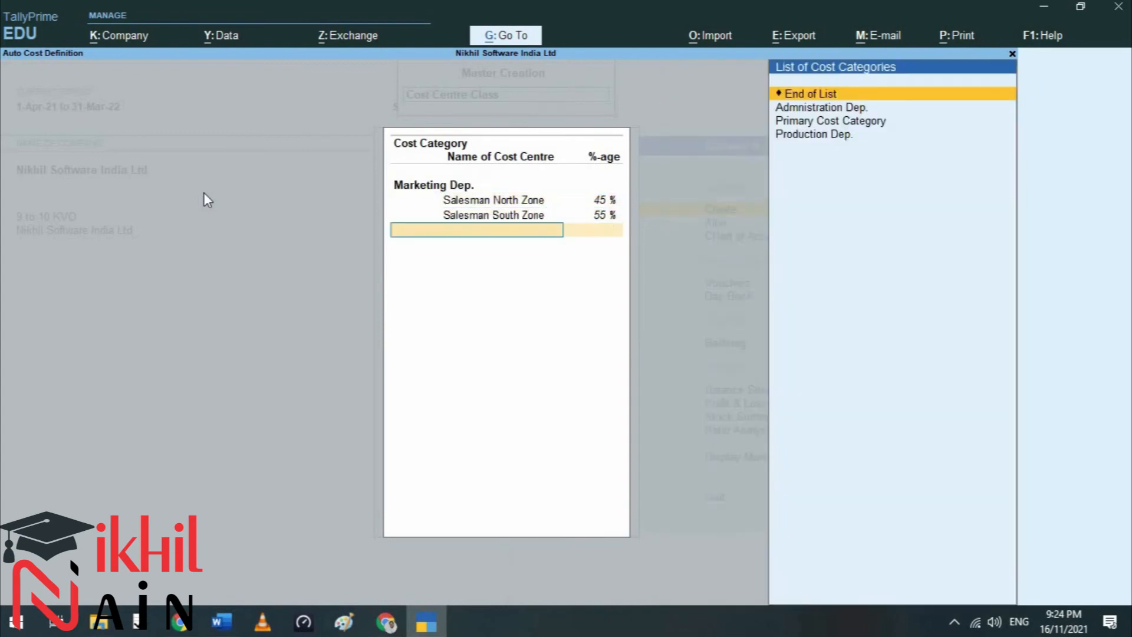
key(Return)
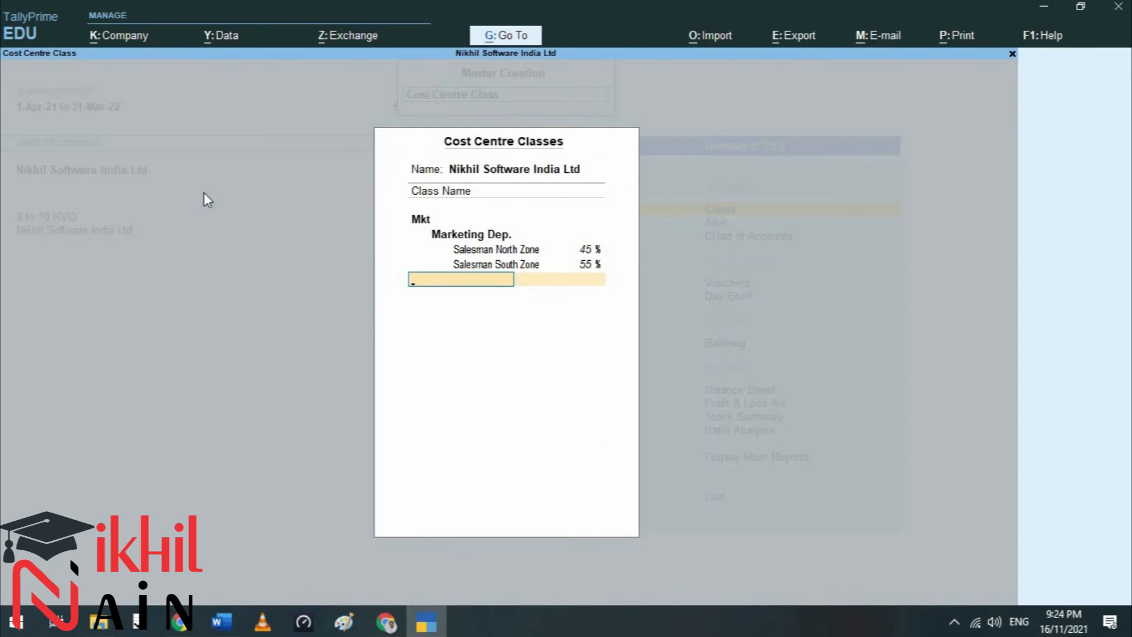
Step: Add cost centre class Prd for Production Dep., assigning 70% to Sr Supervisor and 30% to Jr Supervisor
text(Prd)
key(Return)
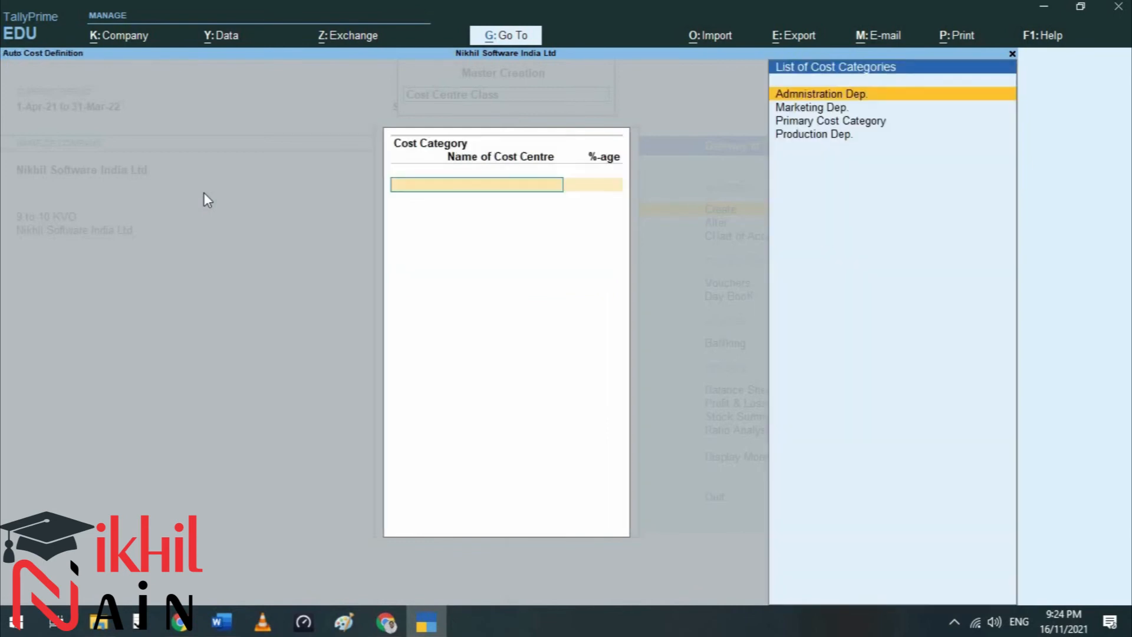
key(Down)
key(Down)
key(Down)
key(Return)
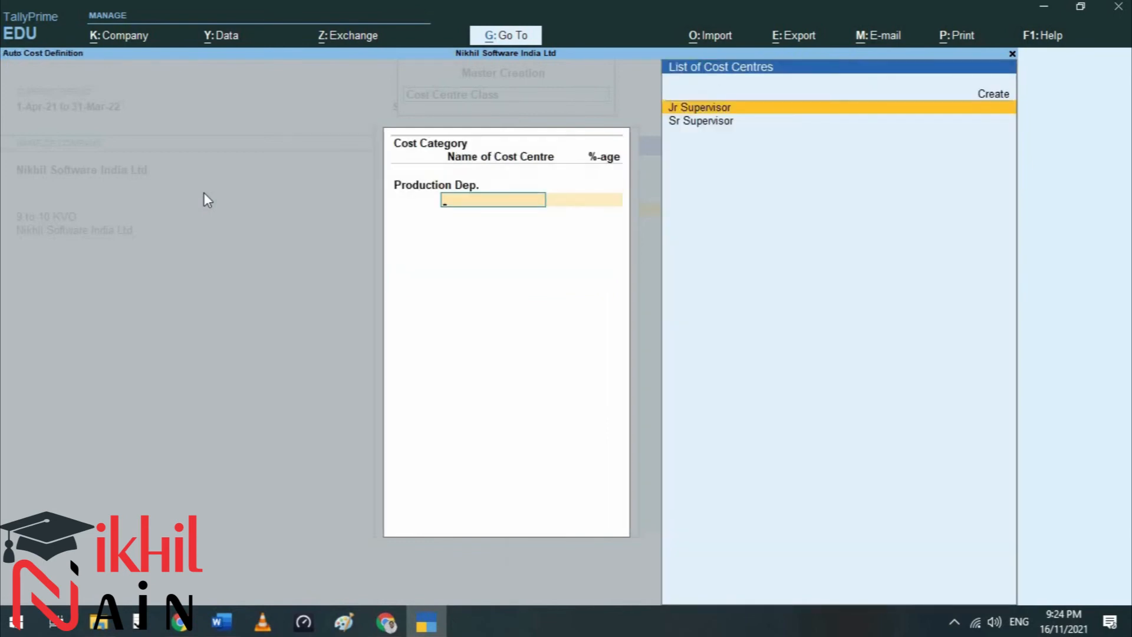
key(Down)
key(Return)
text(70)
key(Return)
key(Return)
key(Return)
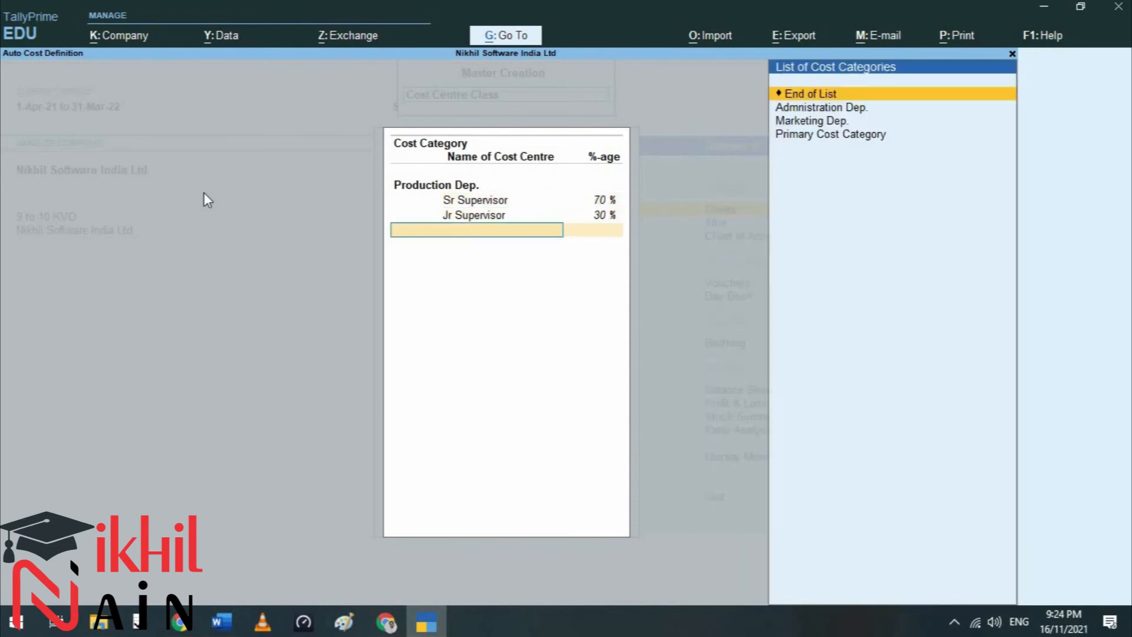
key(Return)
Step: Add class Admn for Admnistration Dep. with 60% for the Accountant and 40% for the Asst Accountant cost centre, and save the classes
text(Admn)
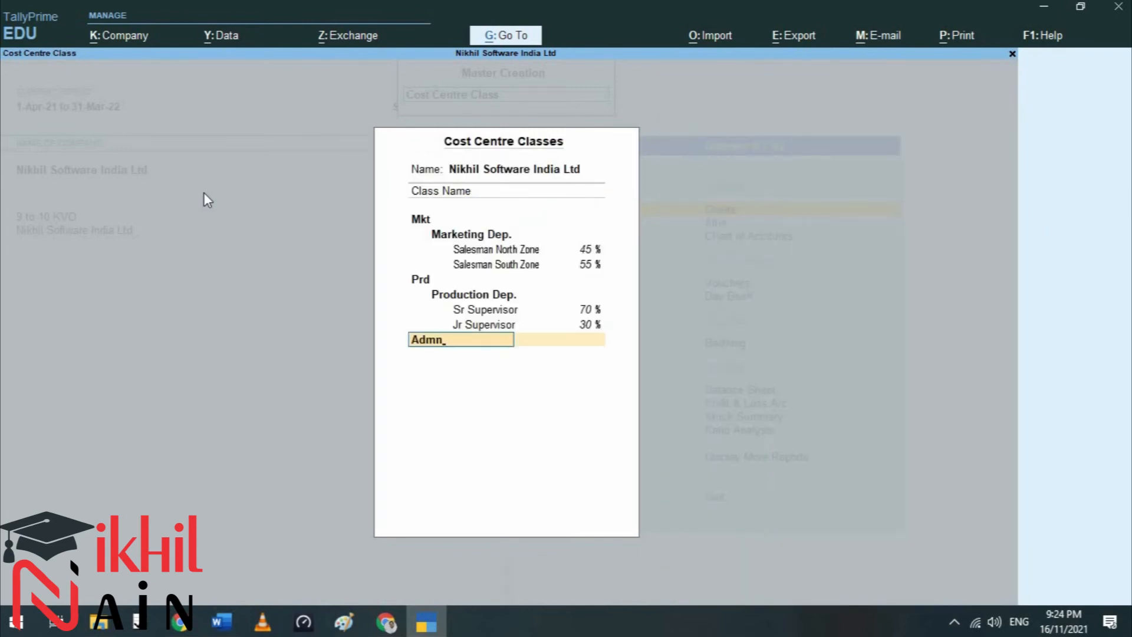
key(Return)
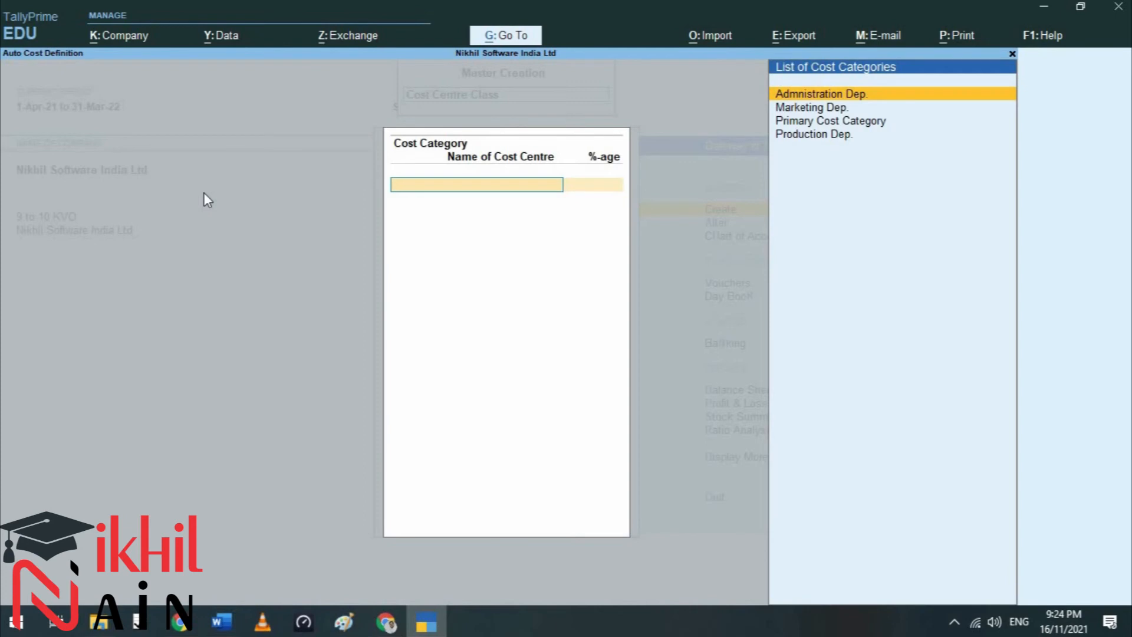
key(Return)
key(Down)
key(Up)
key(Return)
text(60)
key(Return)
key(Return)
key(Return)
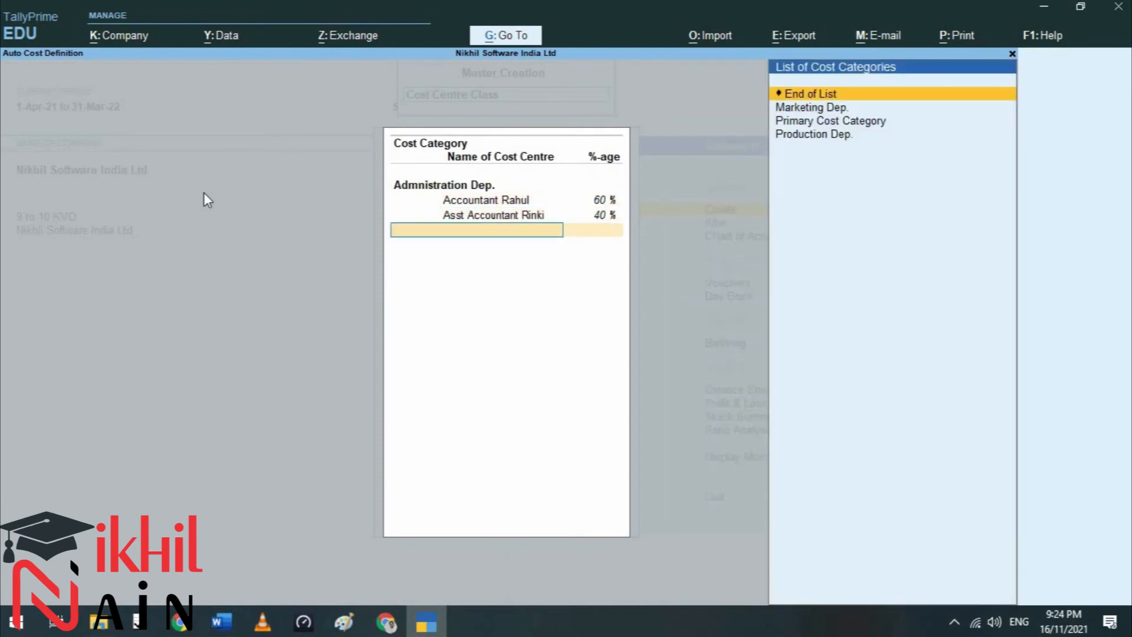
key(Return)
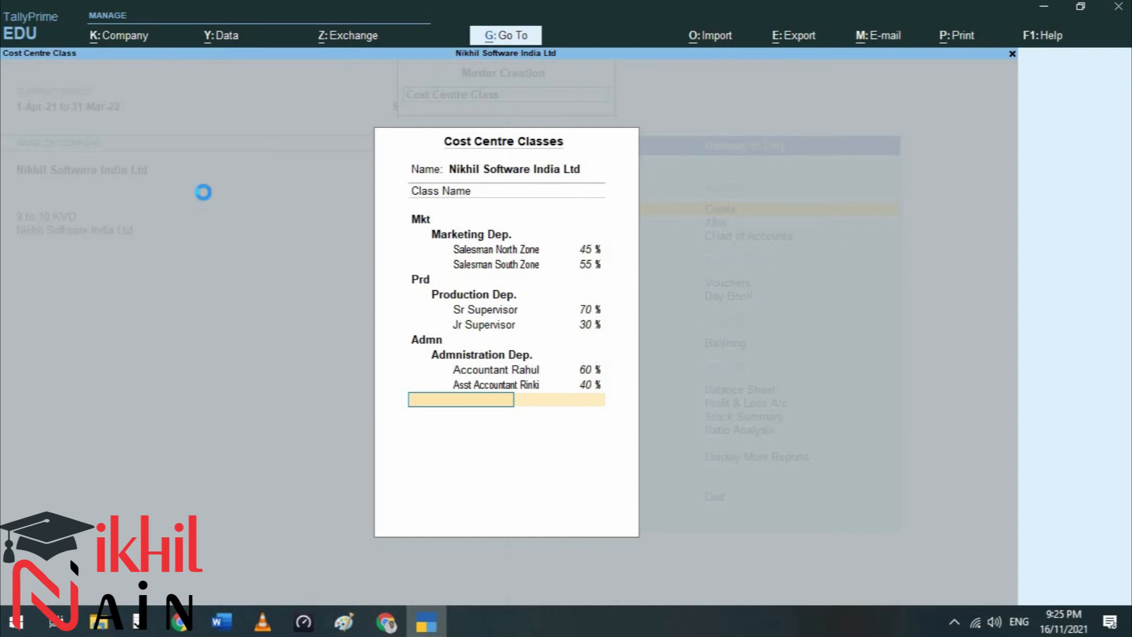
key(Return)
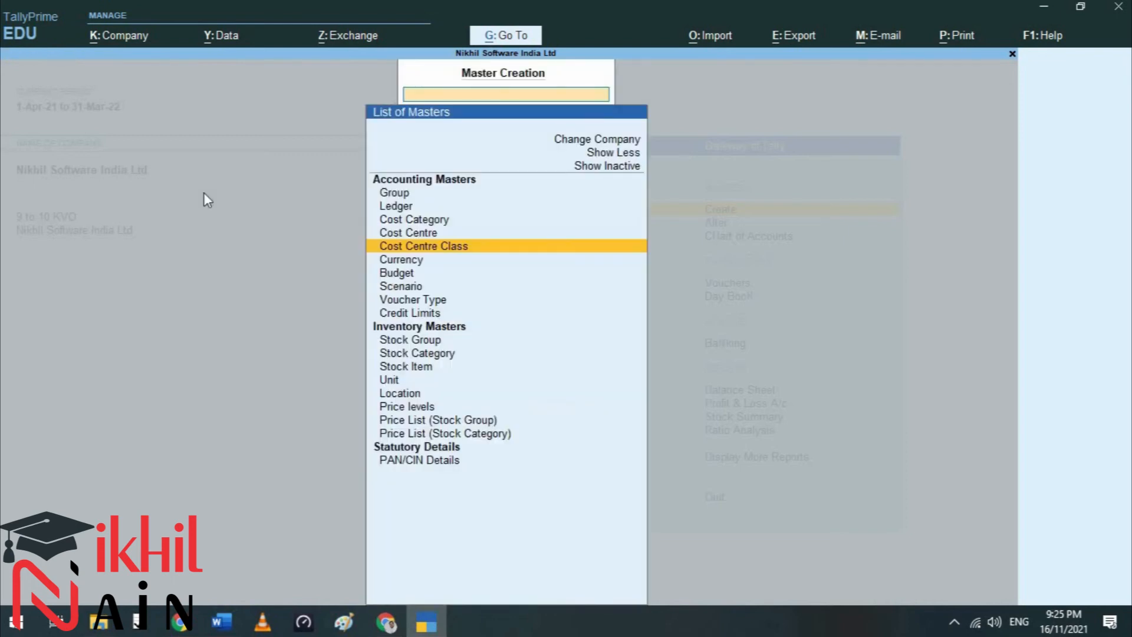
Step: Start a new payment voucher and set its date to 2-Feb-22
key(Escape)
key(Down)
key(Down)
key(Down)
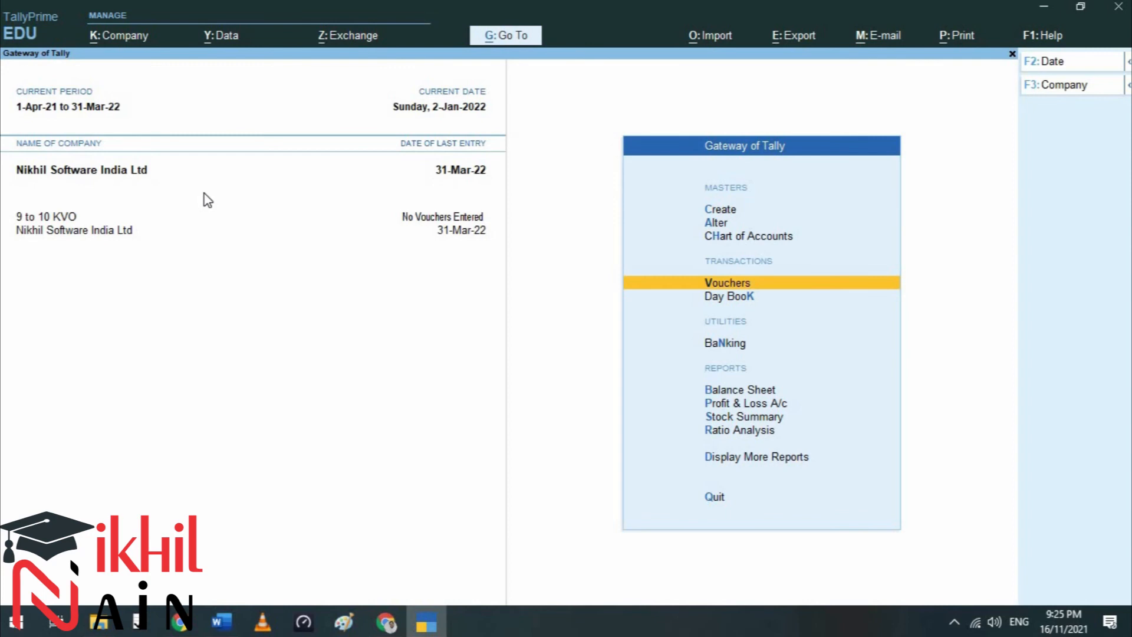
key(Return)
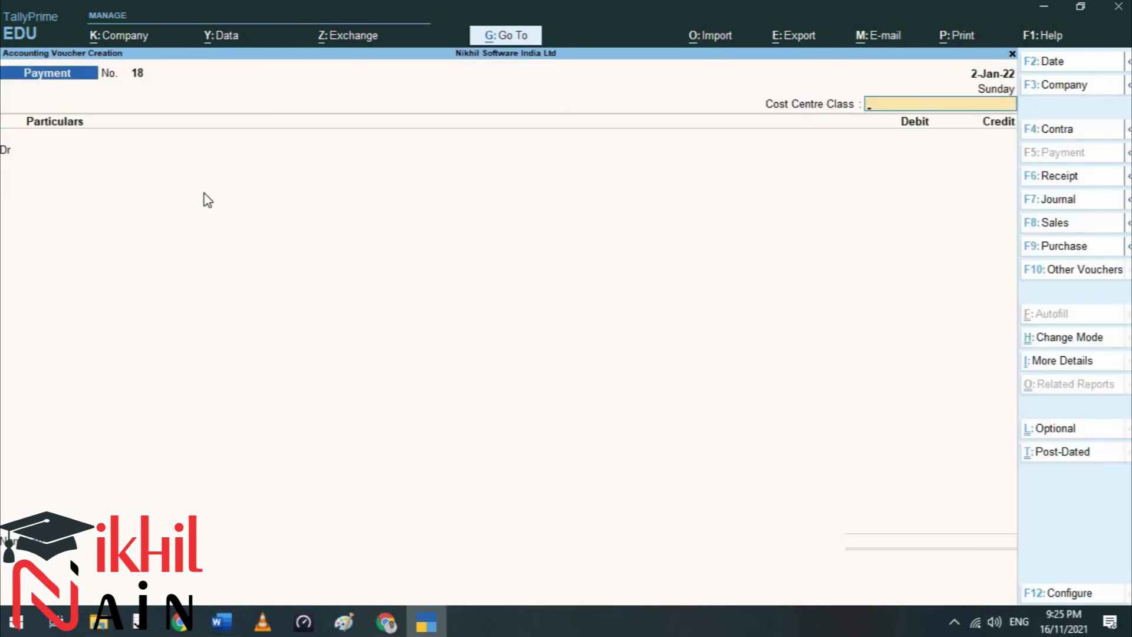
key(F2)
text(2.2)
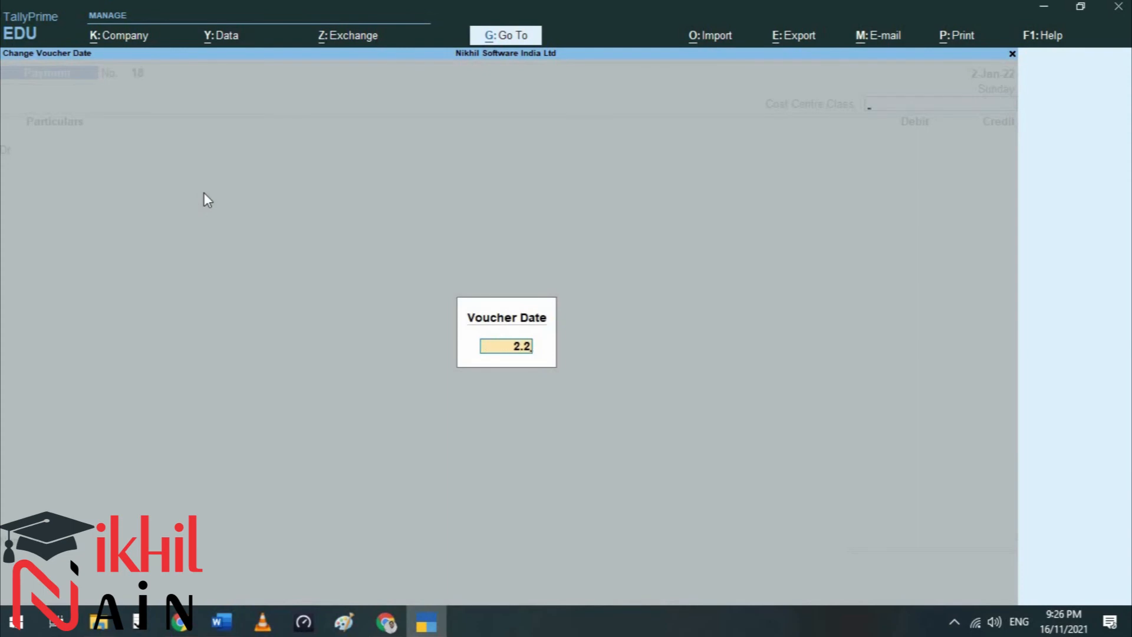
key(Return)
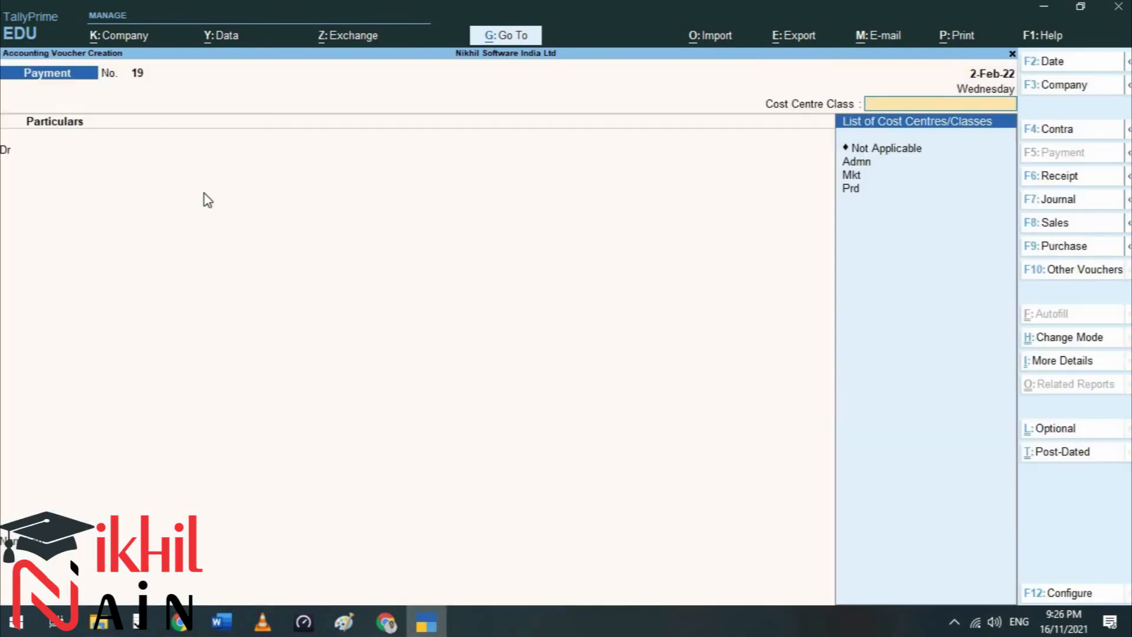
Step: Choose Prd as the cost centre class for the payment voucher
key(Down)
key(Down)
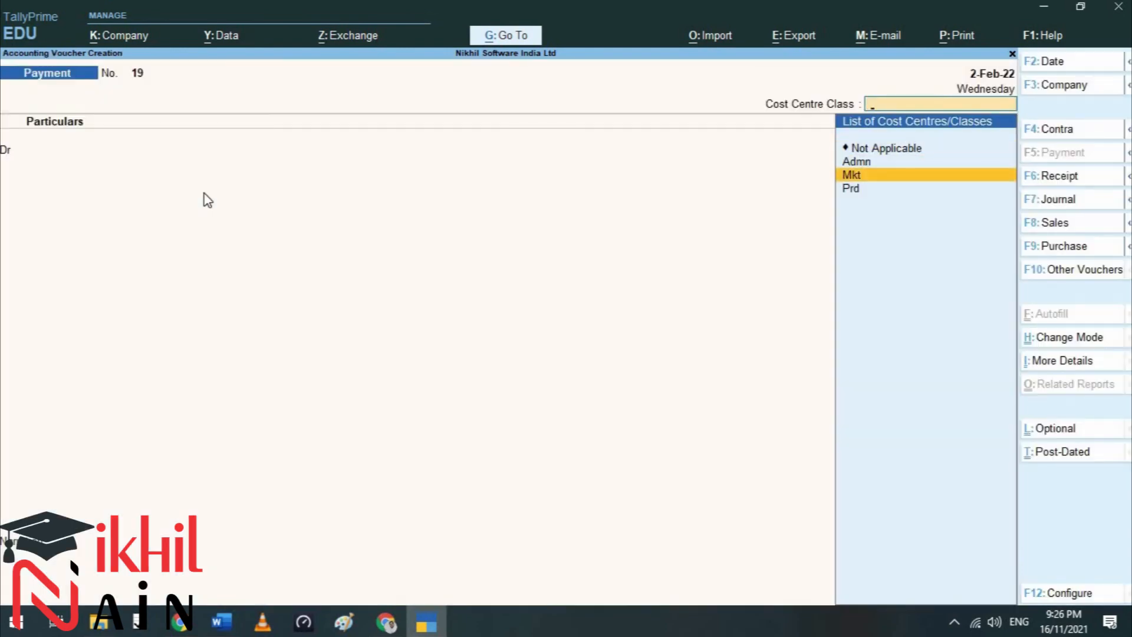
key(Down)
key(Up)
key(Down)
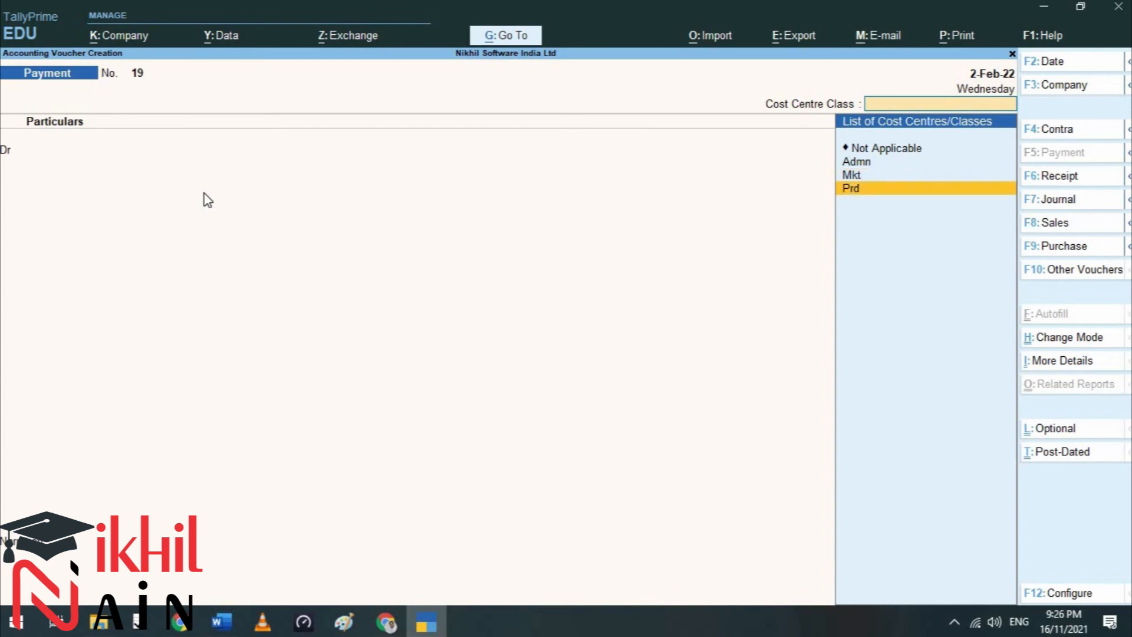
key(Return)
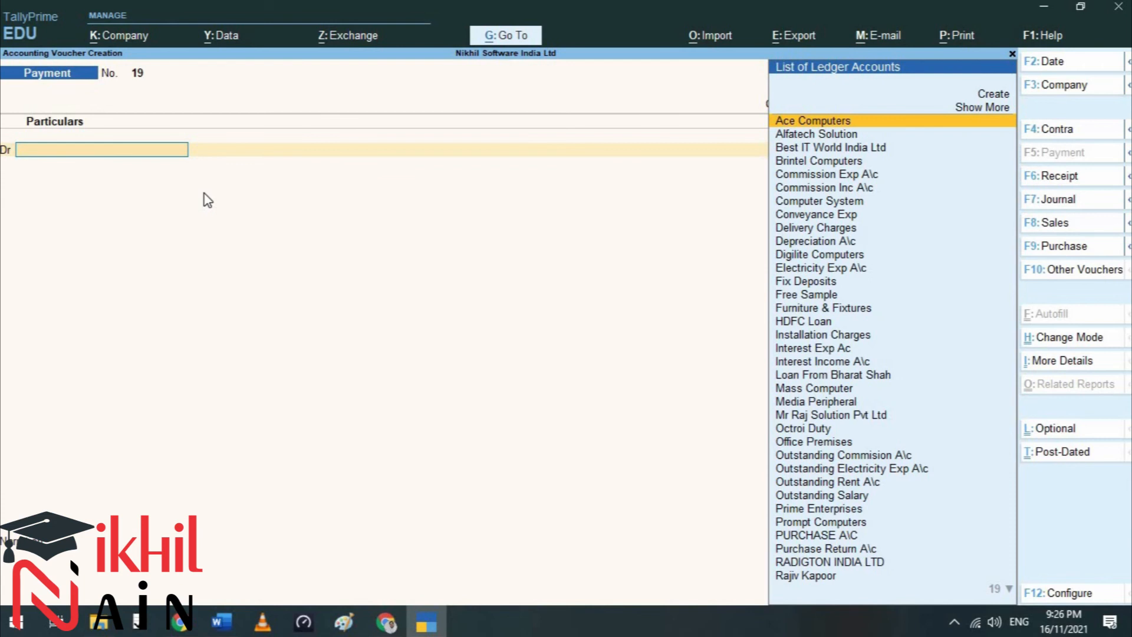
Step: Debit Salary A\c with 50,000 and accept Cash as the credit ledger for the same amount
text(Sal)
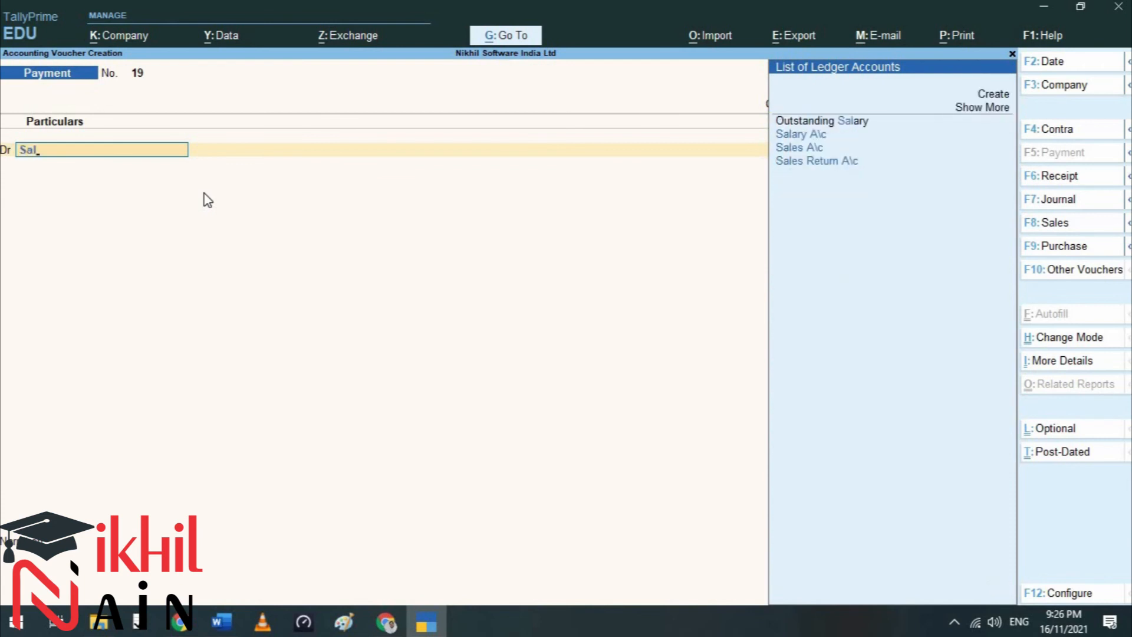
key(Down)
key(Down)
key(Up)
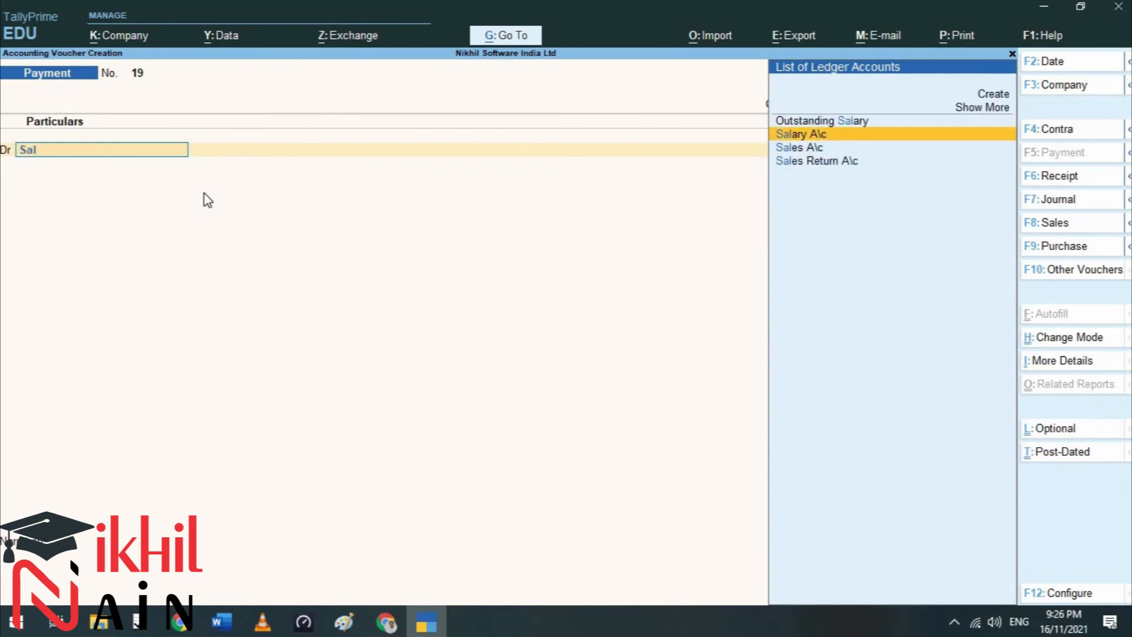
key(Return)
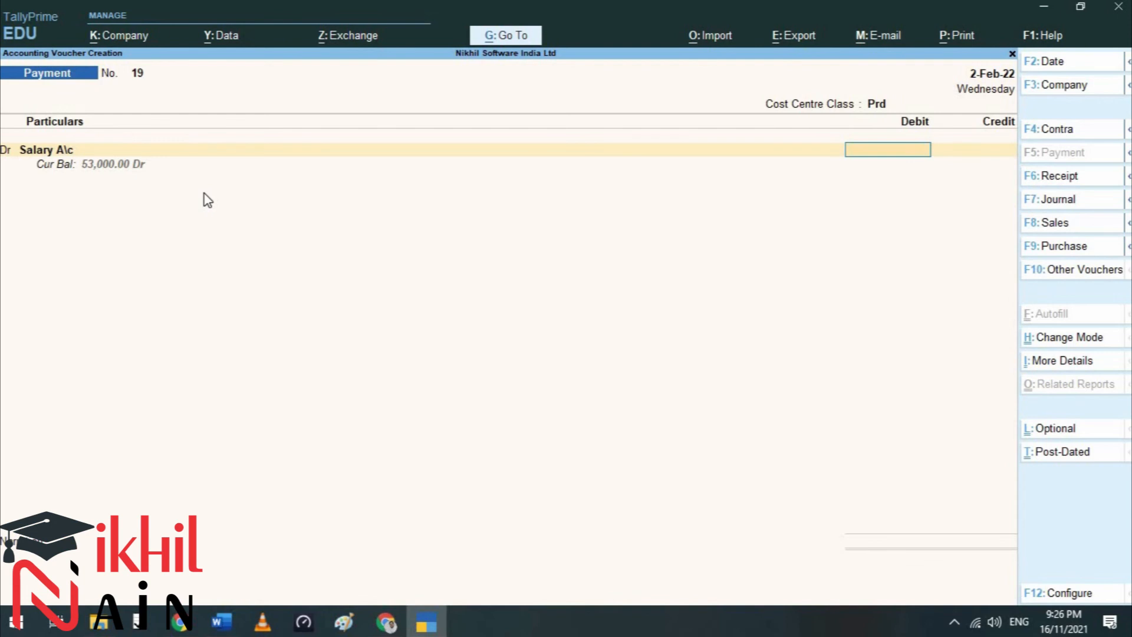
text(50000)
key(Return)
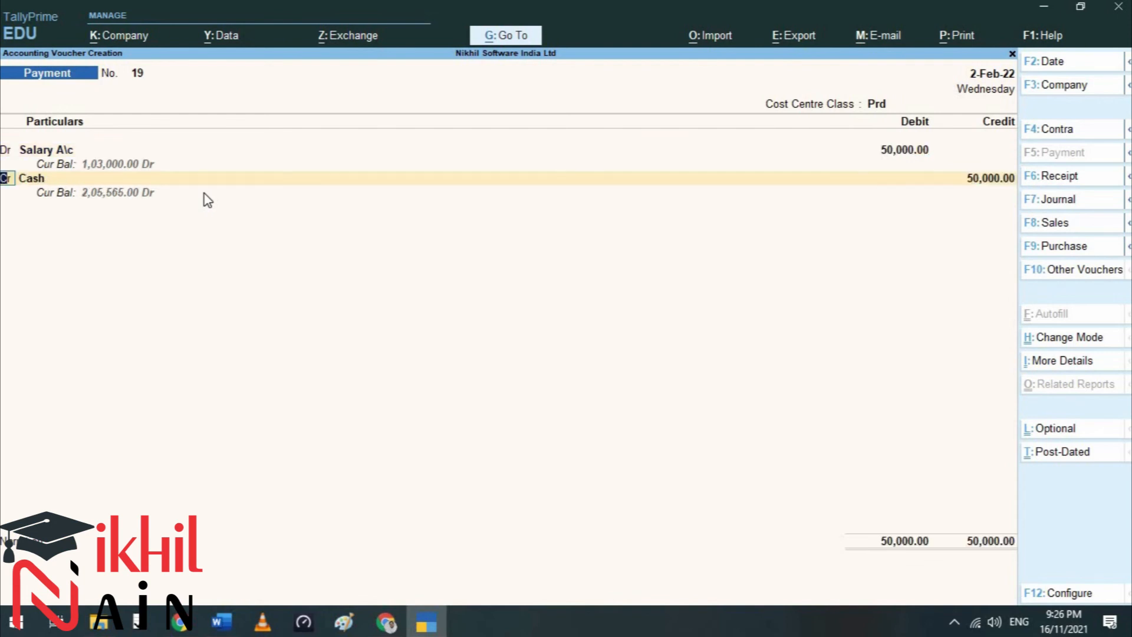
key(Return)
key(Return)
key(Return)
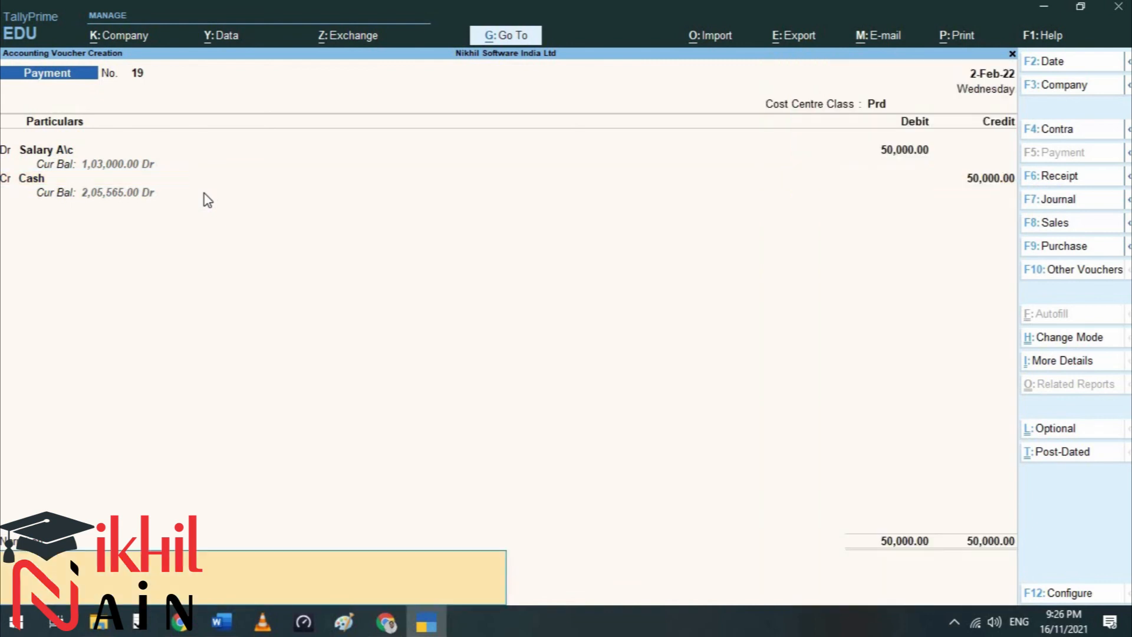
Step: Enter the narration "being salary paid to production department as per their respective percentage" and save the payment voucher
text(being saa)
key(BackSpace)
text(lary paid to production department a)
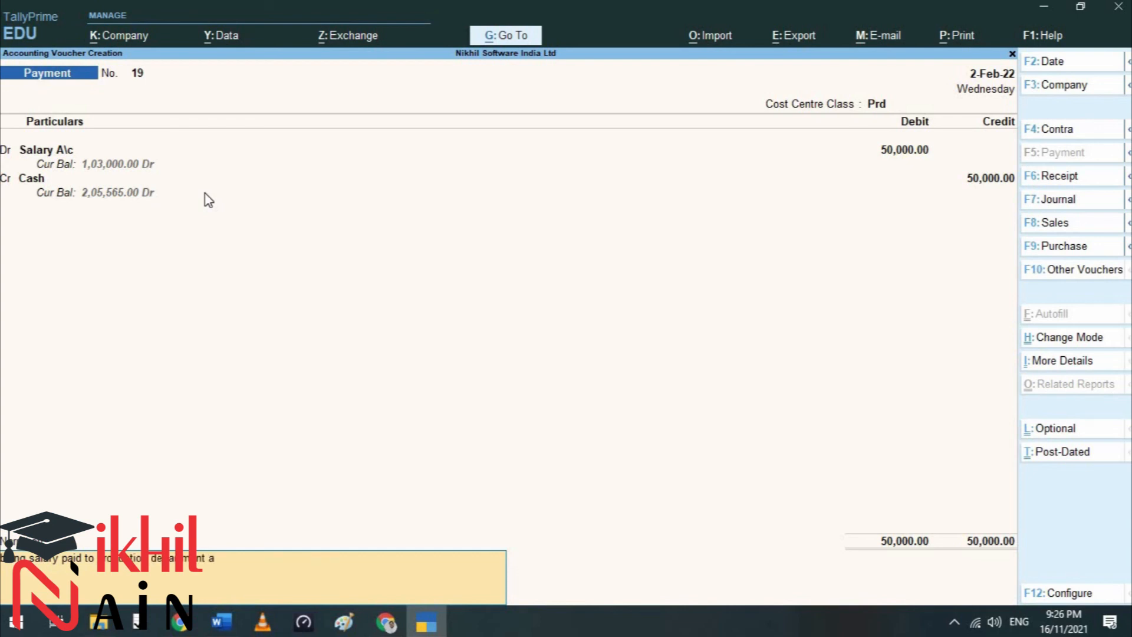
text(s per thi)
text(ir)
text( respect)
text(ive)
text( percentage)
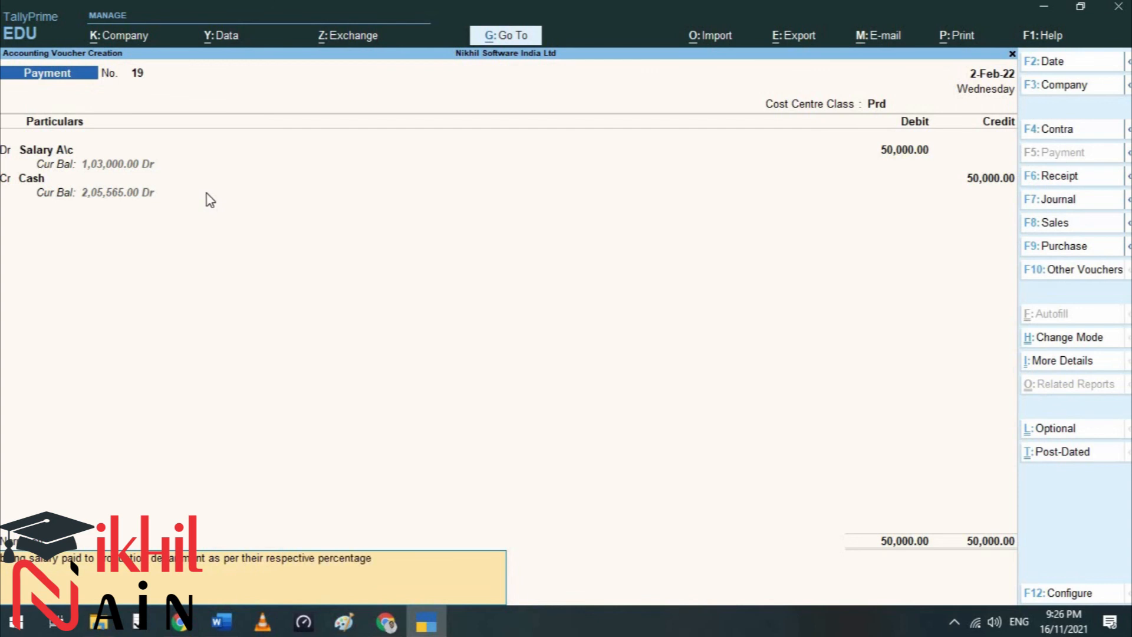
key(Return)
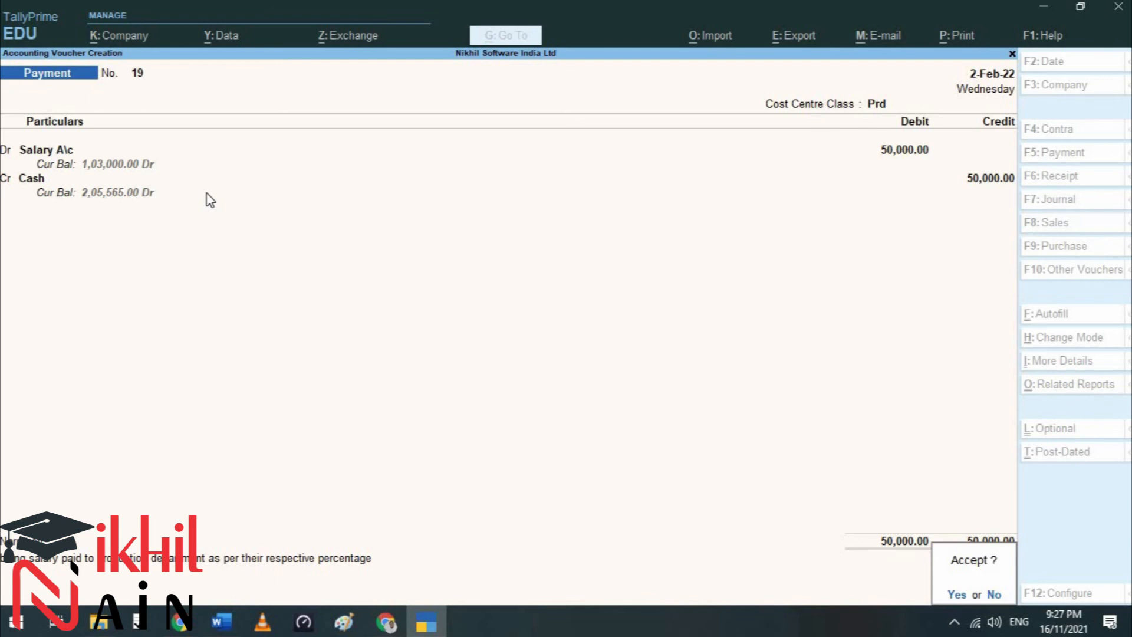
key(y)
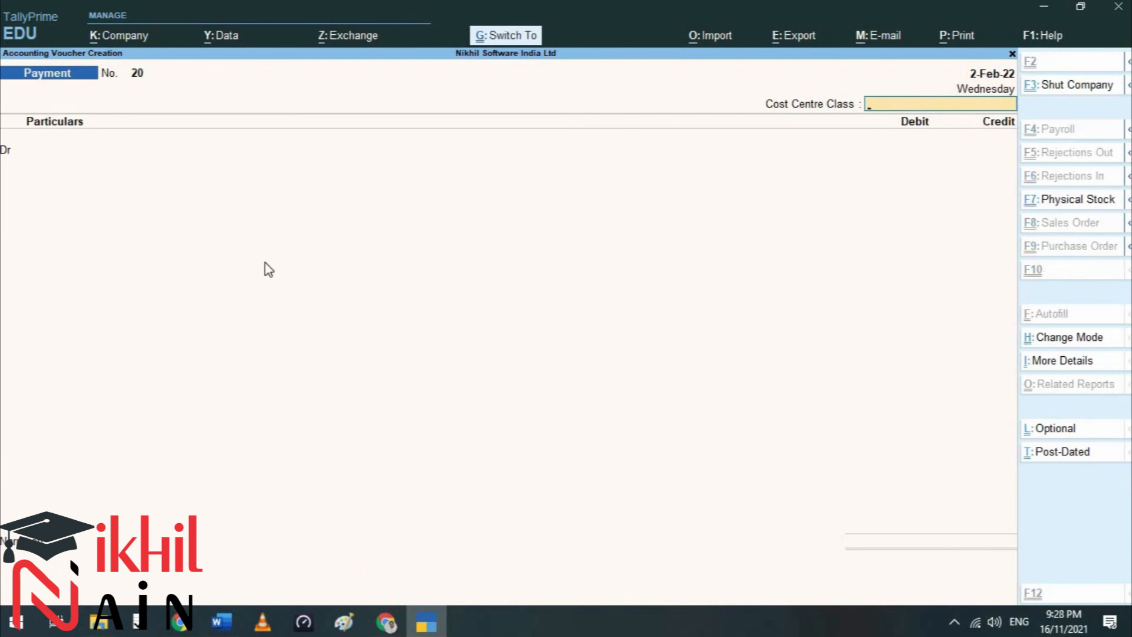
Step: Leave voucher entry, open the Cost Category Summary from the cost centre statements, and examine the Marketing Dep. and Production Dep. allocations
key(ctrl+q)
key(Down)
key(Down)
key(Down)
key(Down)
key(Down)
key(Down)
key(Down)
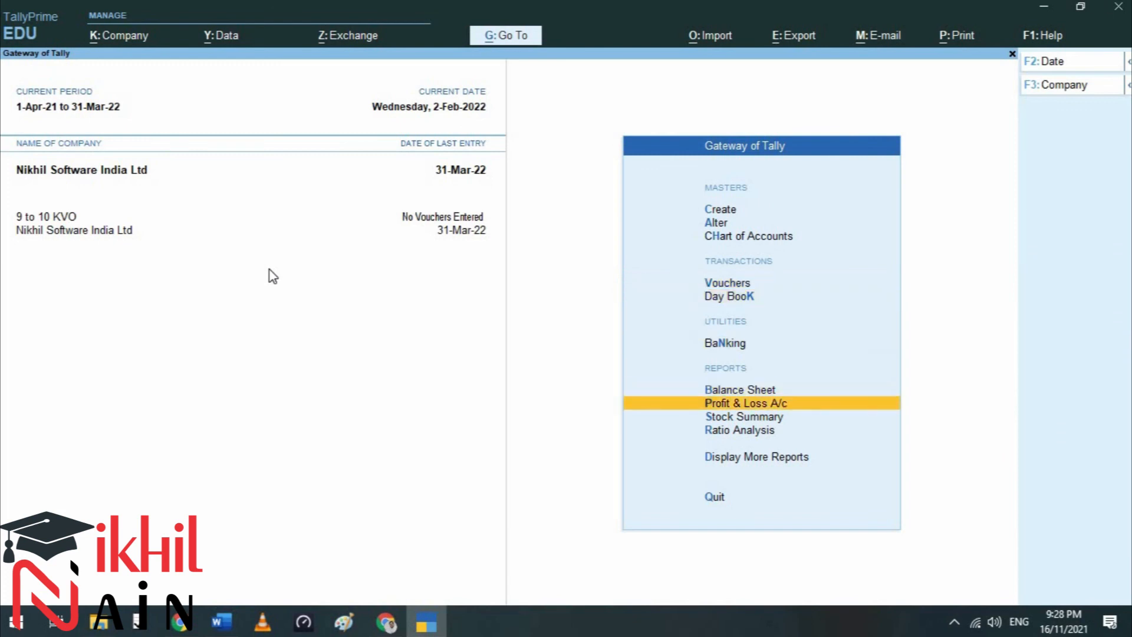
key(Return)
key(Down)
key(Down)
key(Down)
key(Down)
key(Down)
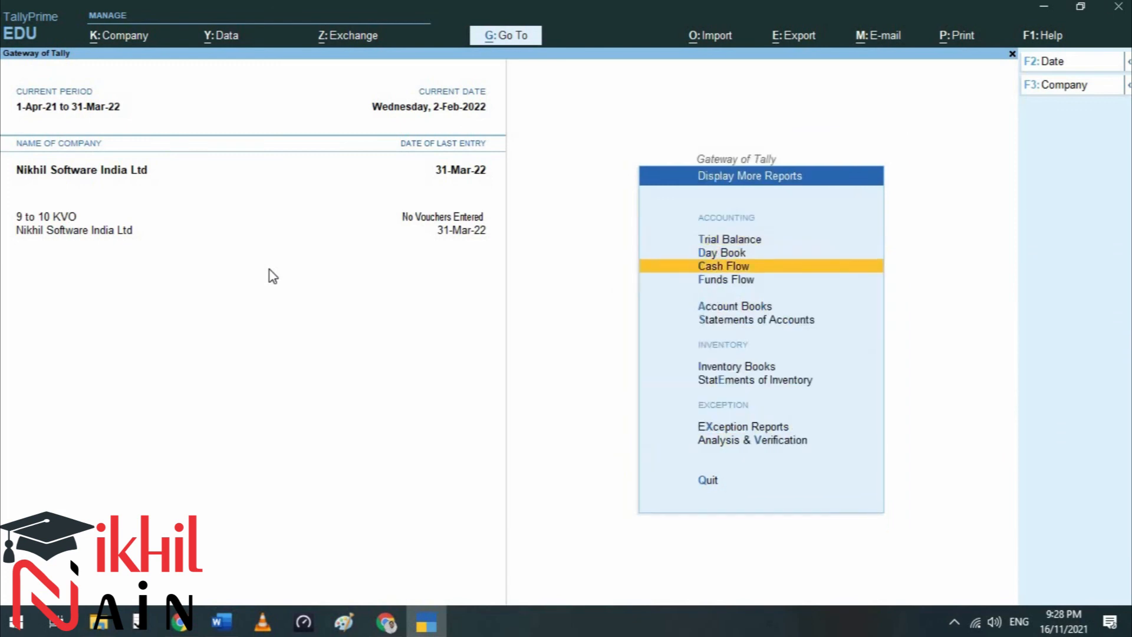
key(Return)
key(Down)
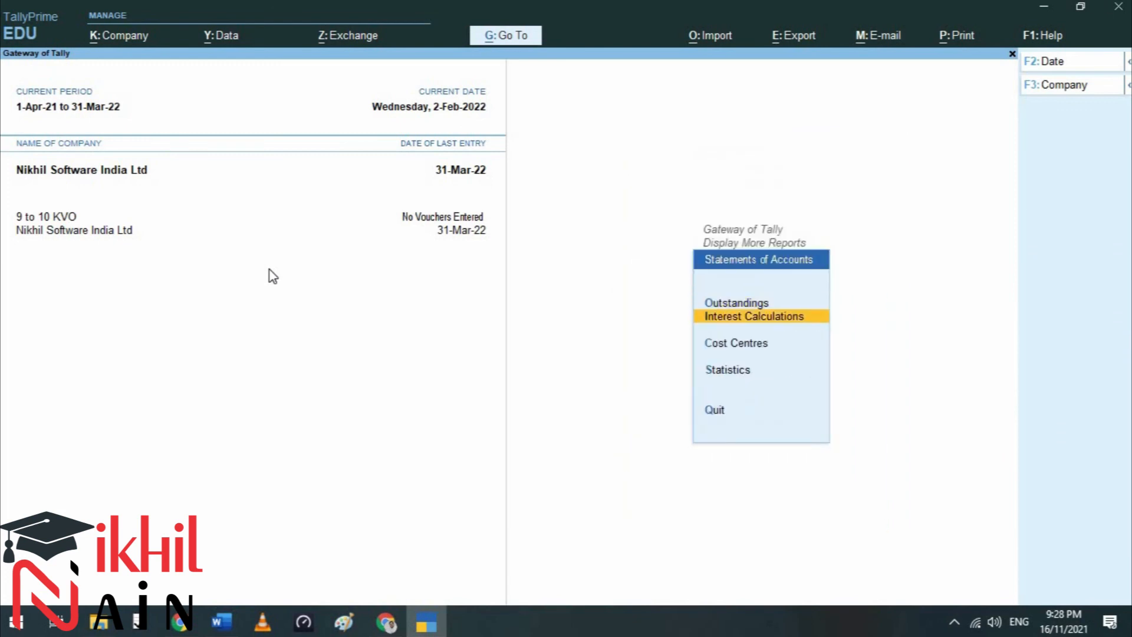
key(Down)
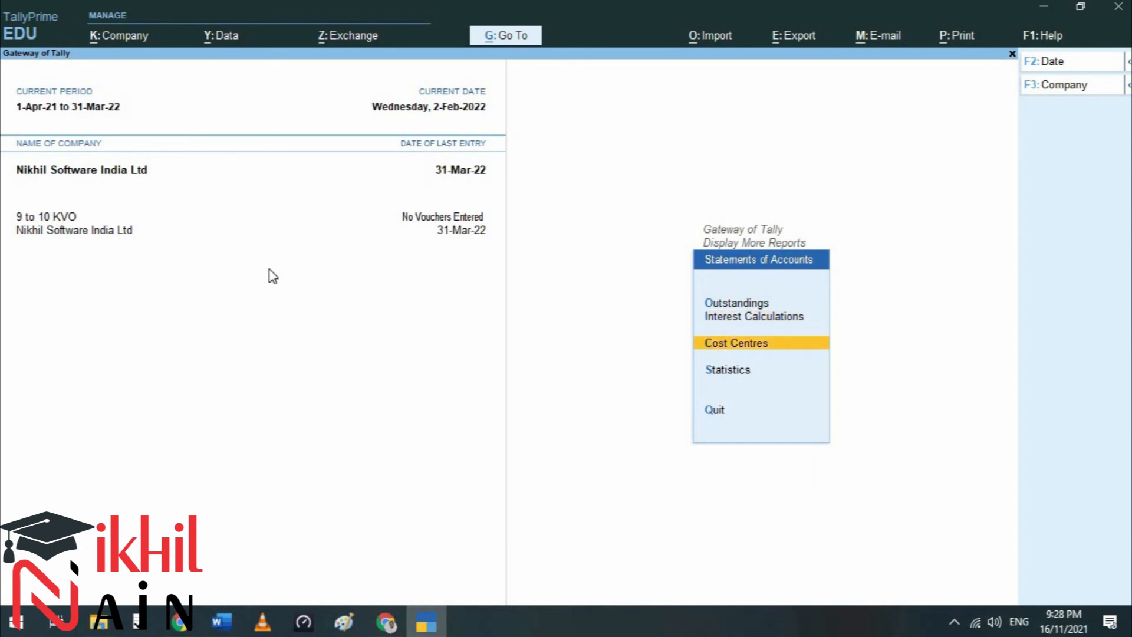
key(Return)
key(Return)
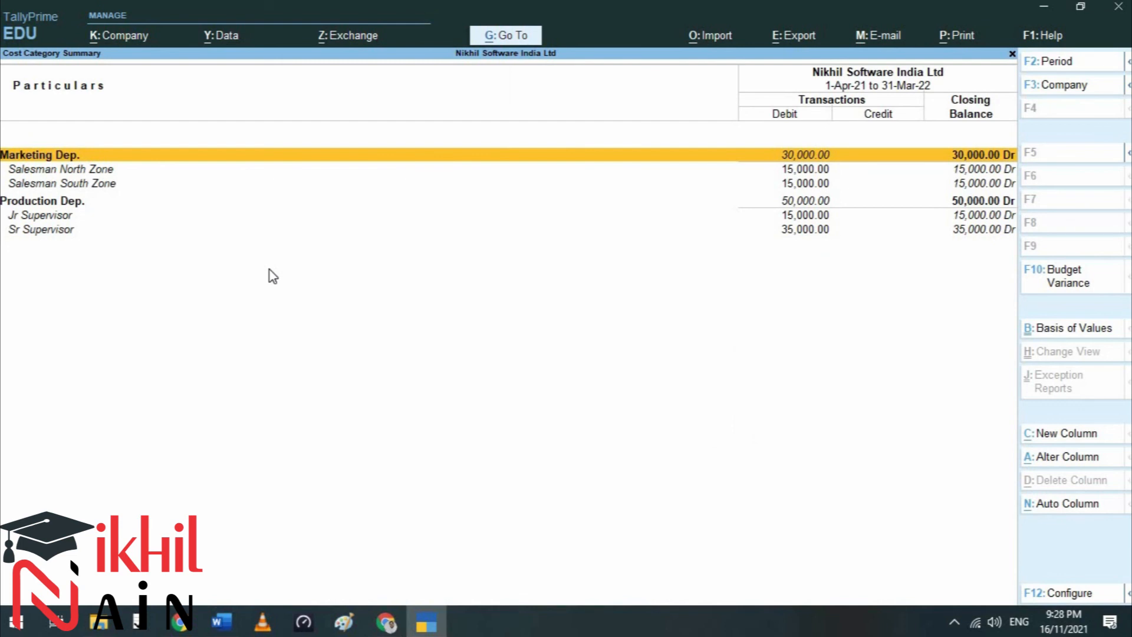
key(Down)
key(Down)
key(Down)
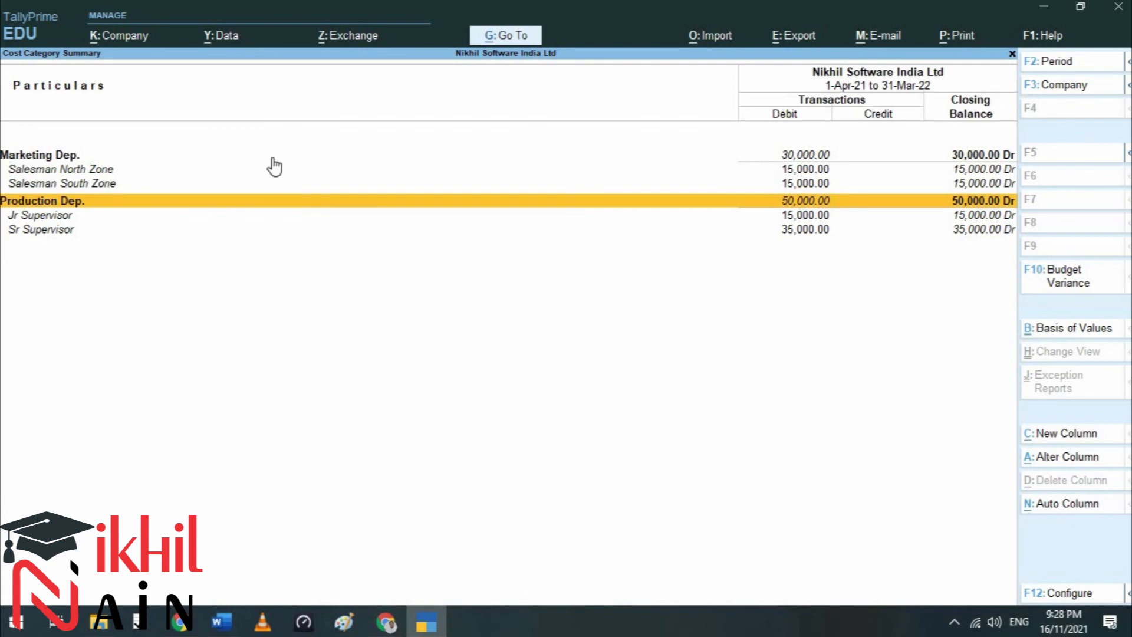
key(Down)
key(Up)
Step: Try to limit the Cost Category Summary to the period 1-1-2021 to 2-1-2021
click(1044, 64)
text(1.2)
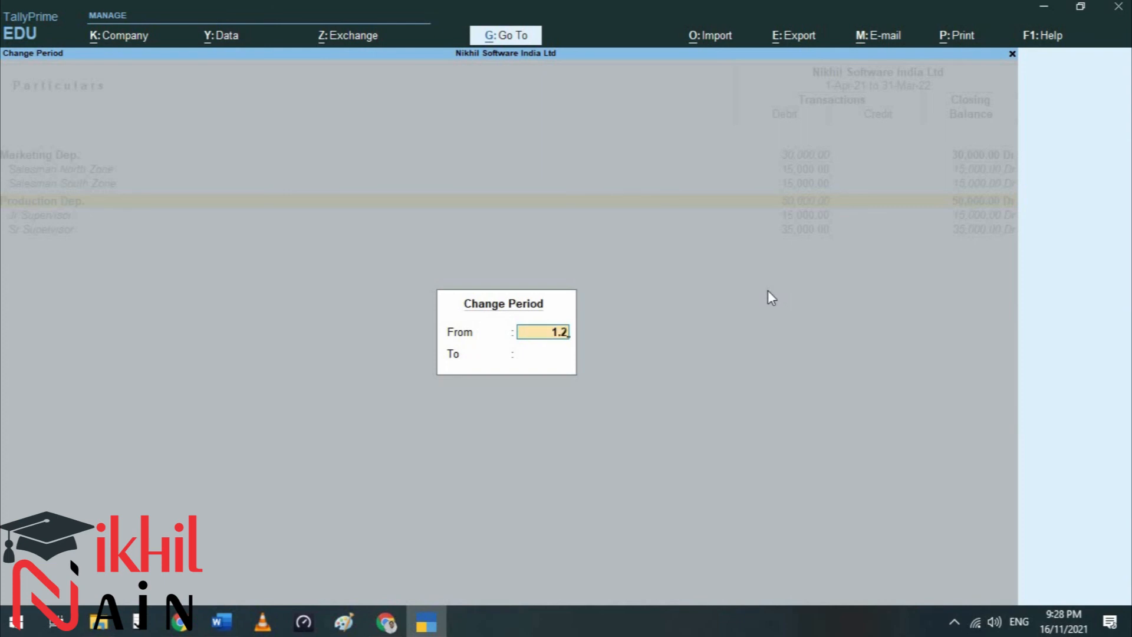
key(BackSpace)
text(1.2021)
key(Return)
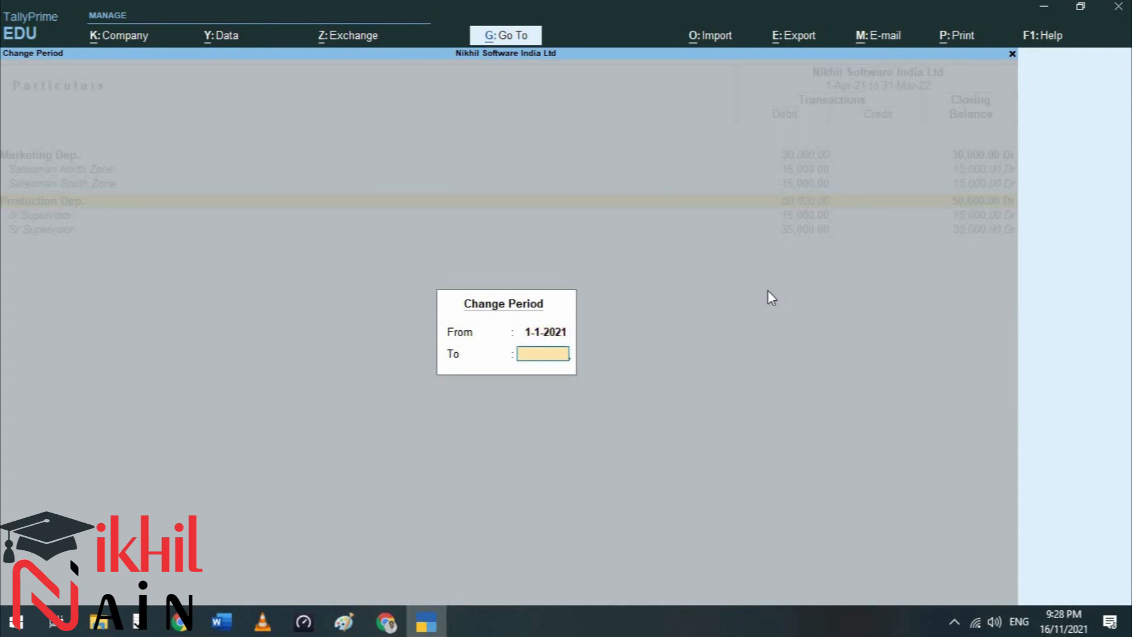
text(3)
key(BackSpace)
text(2.1.2021)
key(Return)
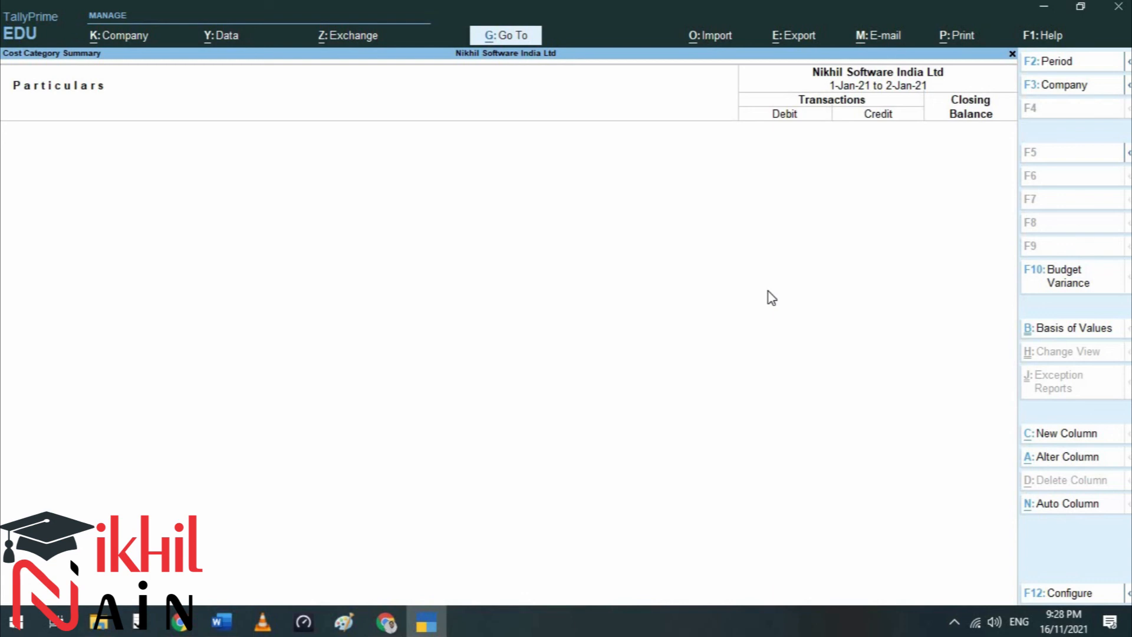
Step: Try changing the Cost Category Summary period to 1-1-2022 through 2-1-2022
key(alt+F2)
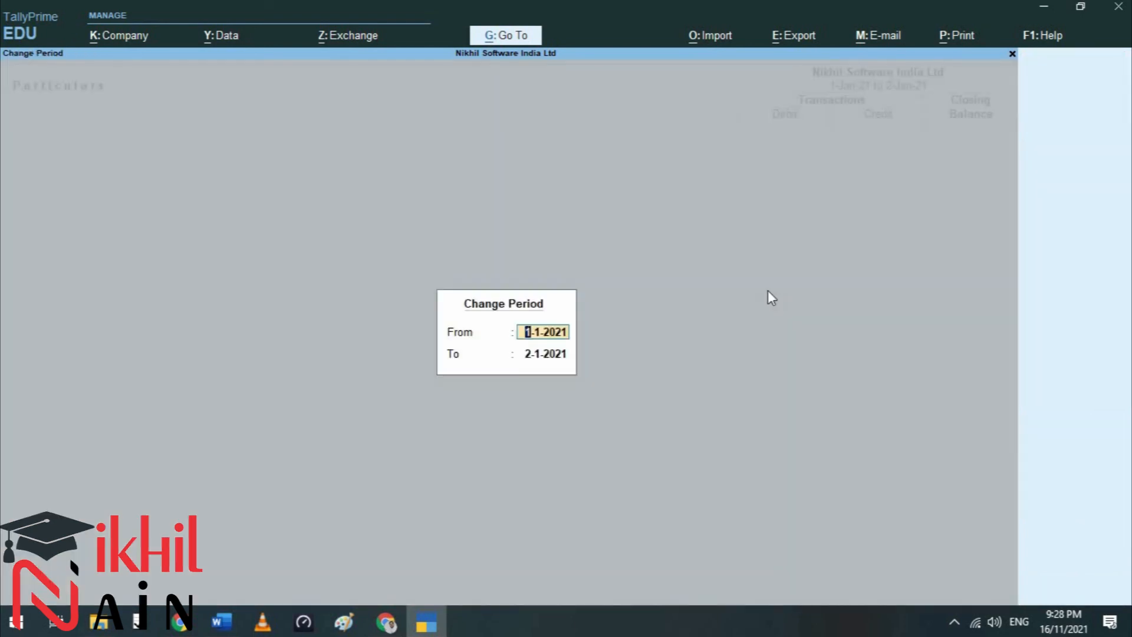
key(BackSpace)
text(2)
key(Return)
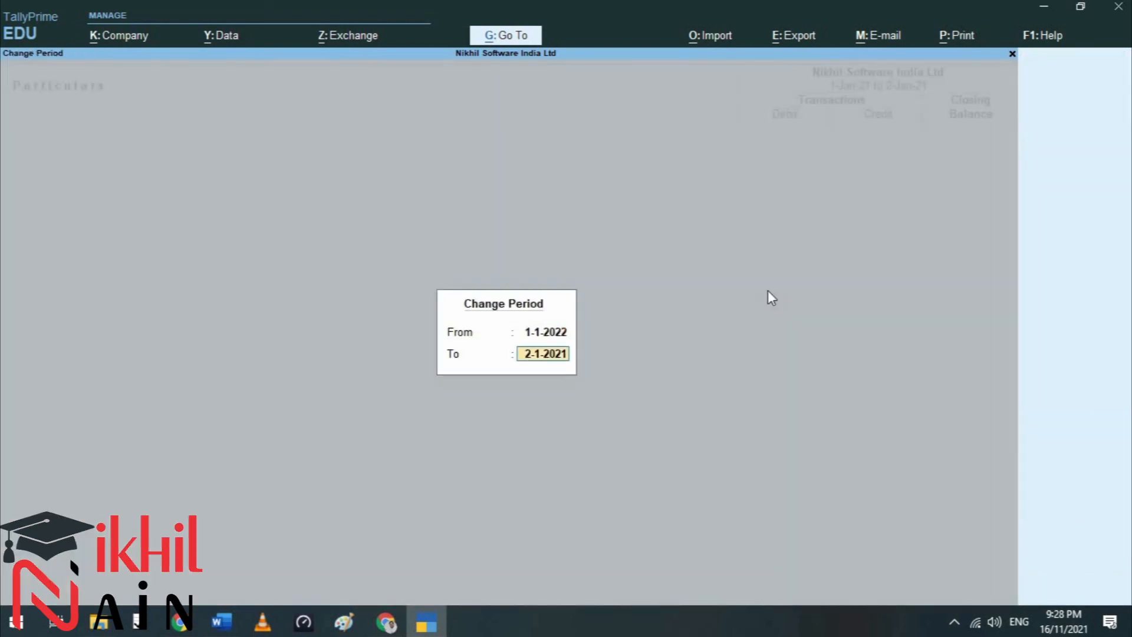
key(BackSpace)
text(2)
key(Return)
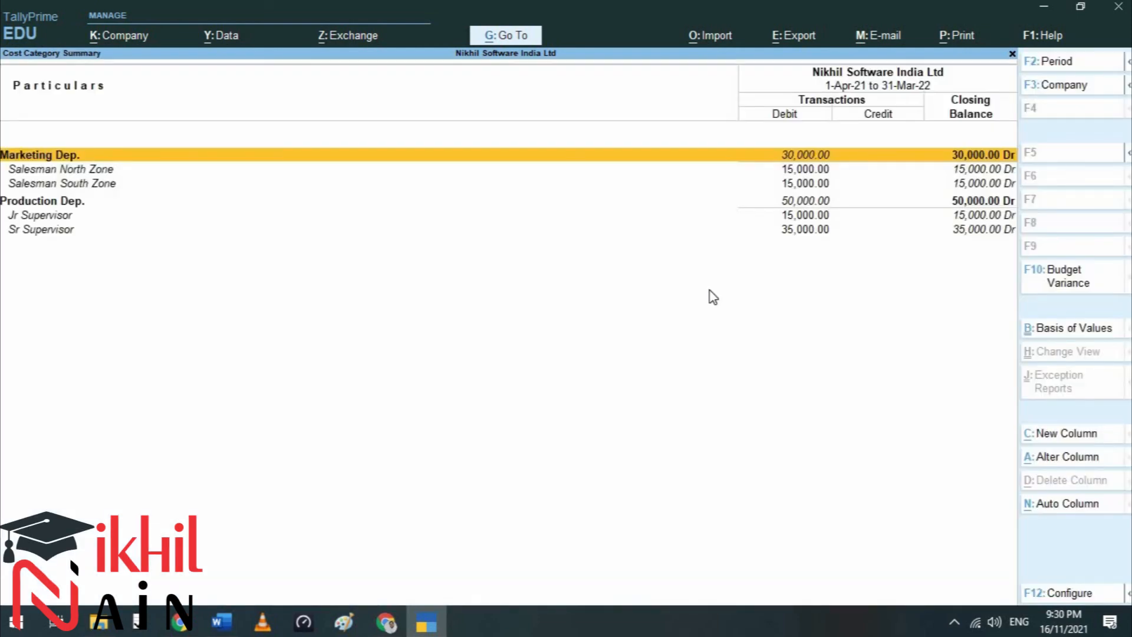
Step: Close the Cost Category Summary and return to the Gateway of Tally
key(Escape)
key(Escape)
key(Escape)
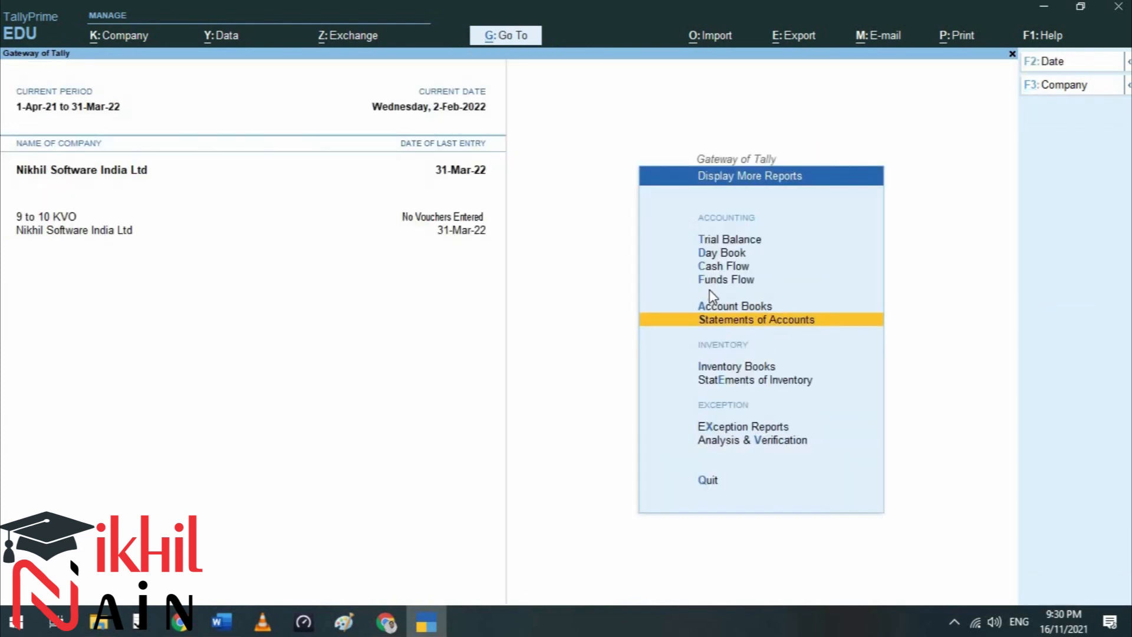
key(Escape)
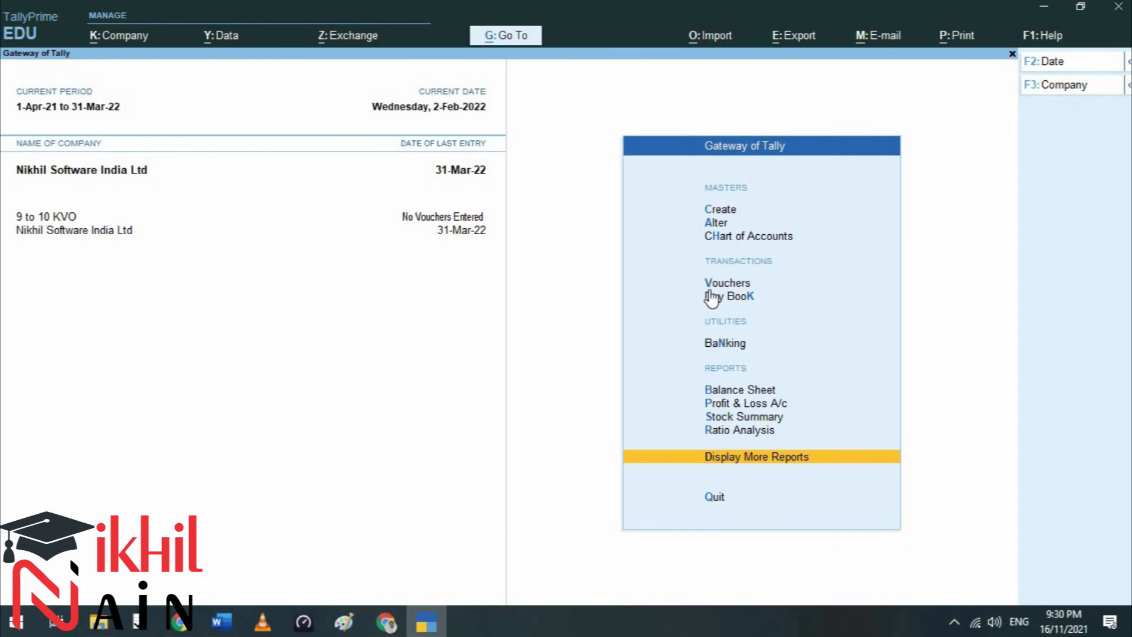